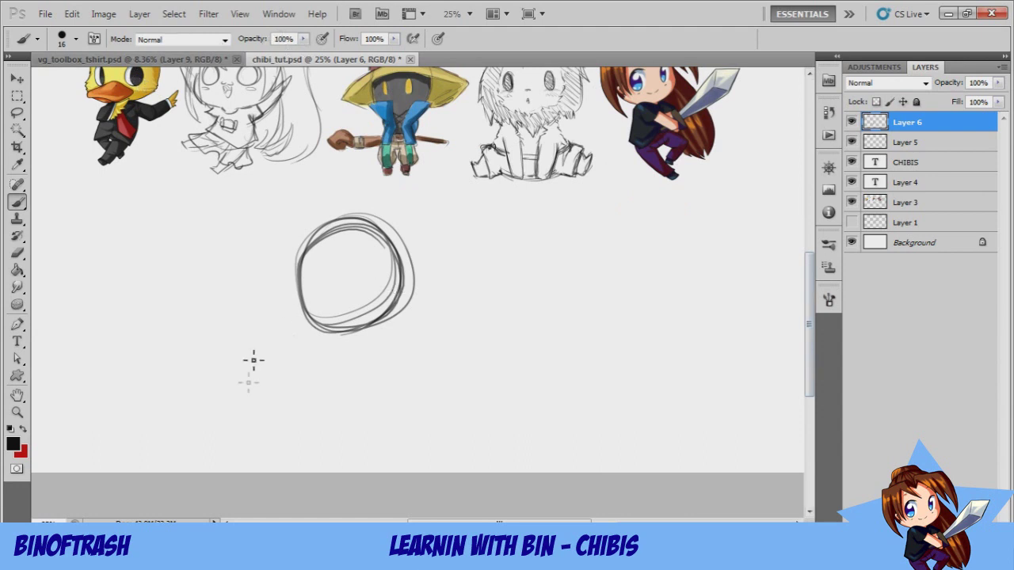
mouse_move(502, 228)
mouse_down()
mouse_move(473, 310)
mouse_move(483, 254)
mouse_move(555, 253)
mouse_move(537, 354)
mouse_up()
key(ctrl+z)
drag(326, 379, 343, 395)
drag(350, 211, 320, 316)
drag(282, 271, 462, 351)
key(ctrl+alt+z)
key(ctrl+alt+z)
- Sketch a small chibi figure to the right of the large circle, with a round head, short torso, arms and legs
mouse_move(600, 220)
mouse_down()
mouse_move(607, 258)
mouse_move(568, 288)
mouse_move(618, 261)
mouse_up()
mouse_move(584, 324)
mouse_down()
mouse_move(565, 308)
mouse_move(585, 307)
mouse_move(565, 305)
mouse_move(609, 302)
mouse_move(599, 335)
mouse_move(577, 314)
mouse_move(612, 355)
mouse_move(577, 357)
mouse_move(578, 304)
mouse_move(568, 328)
mouse_move(599, 316)
mouse_move(616, 329)
mouse_move(604, 298)
mouse_up()
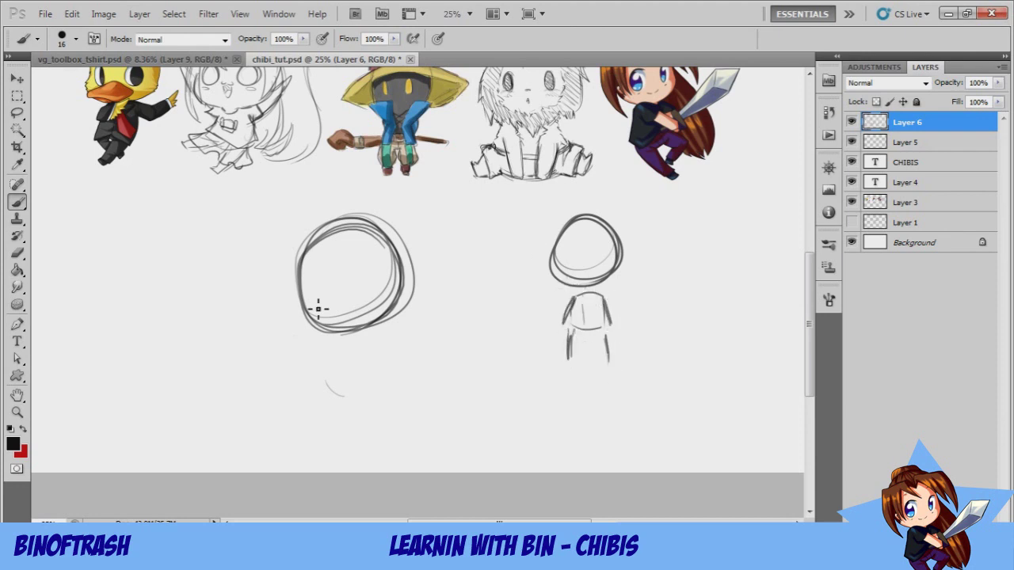
mouse_move(575, 299)
mouse_down()
mouse_move(599, 300)
mouse_move(588, 324)
mouse_move(610, 325)
mouse_move(608, 362)
mouse_up()
drag(576, 328, 570, 358)
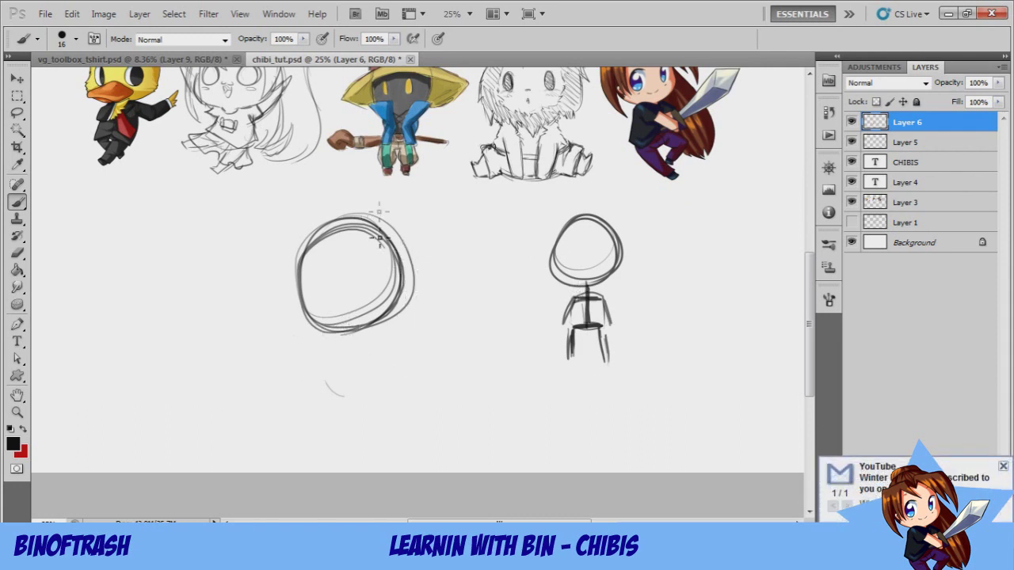
- Draw a vertical centre guide and a low horizontal eye guide across the large head circle
drag(345, 192, 346, 337)
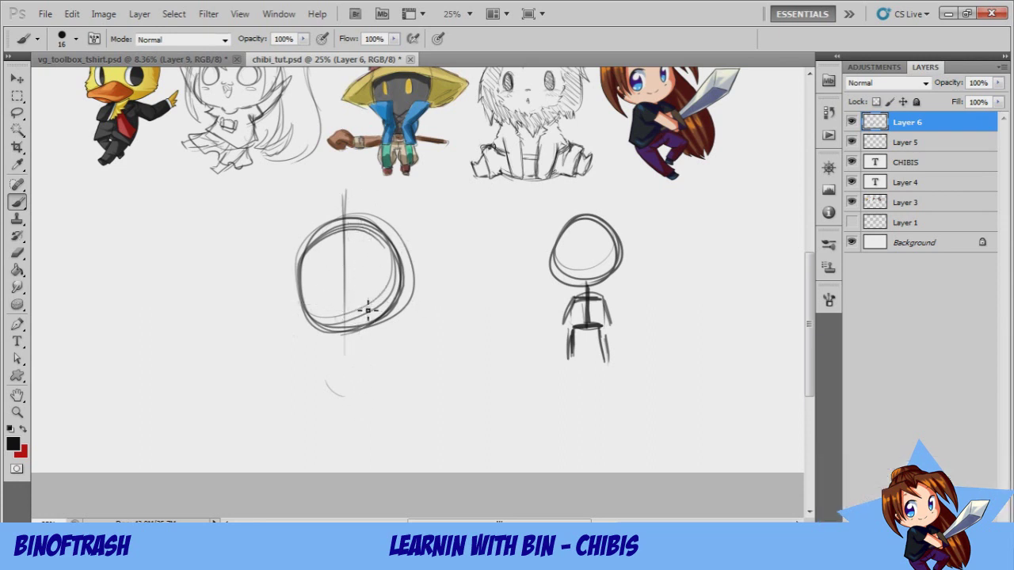
drag(420, 293, 272, 297)
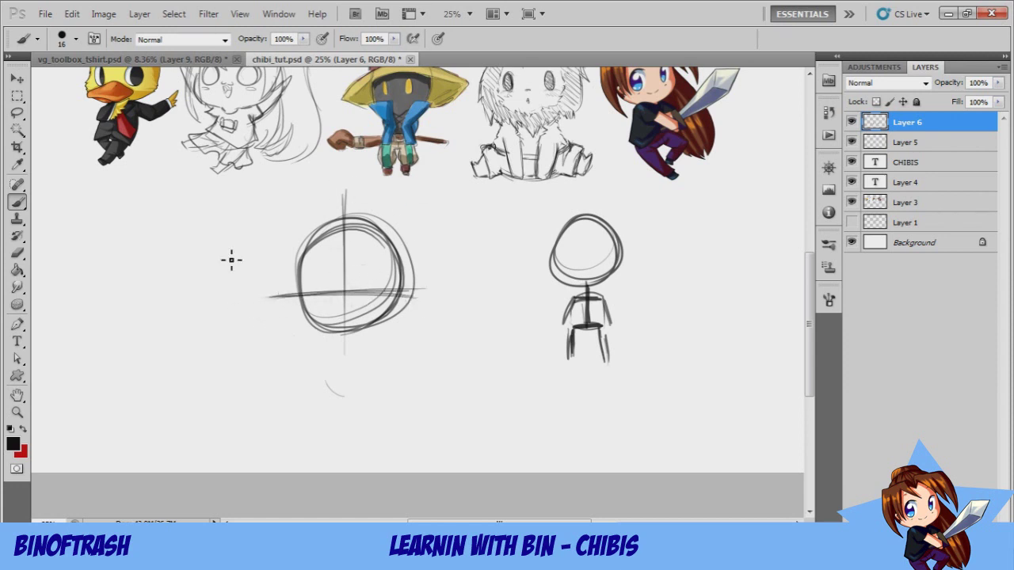
- Sketch sample chibi eyes left of the head: tall oval, small round, lashed, half-closed, arched closed, and flat with vertical lines
mouse_move(154, 234)
mouse_down()
mouse_move(136, 261)
mouse_move(141, 244)
mouse_move(152, 283)
mouse_up()
mouse_move(220, 253)
mouse_down()
mouse_move(202, 270)
mouse_move(215, 276)
mouse_move(204, 275)
mouse_move(217, 241)
mouse_up()
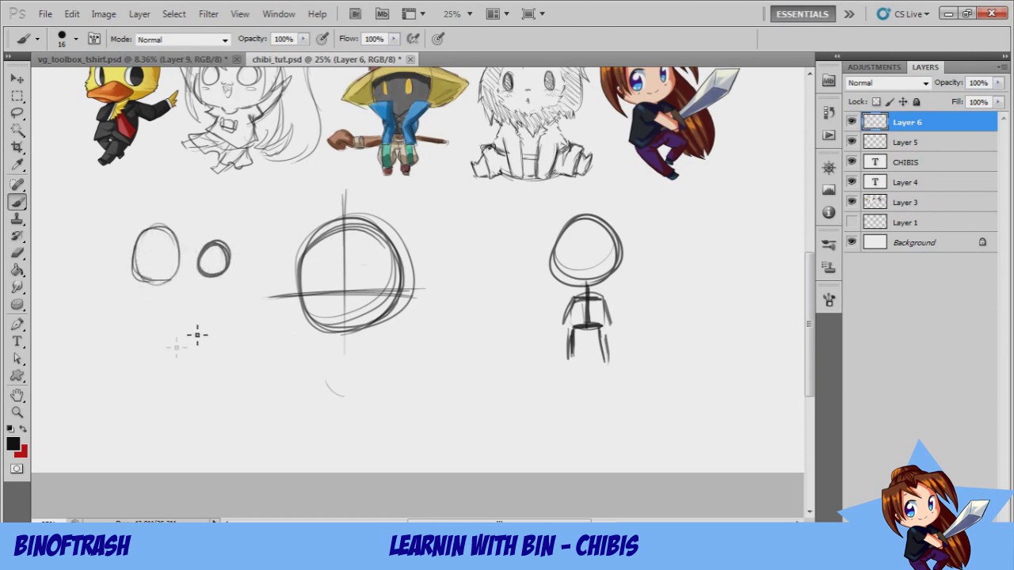
click(809, 72)
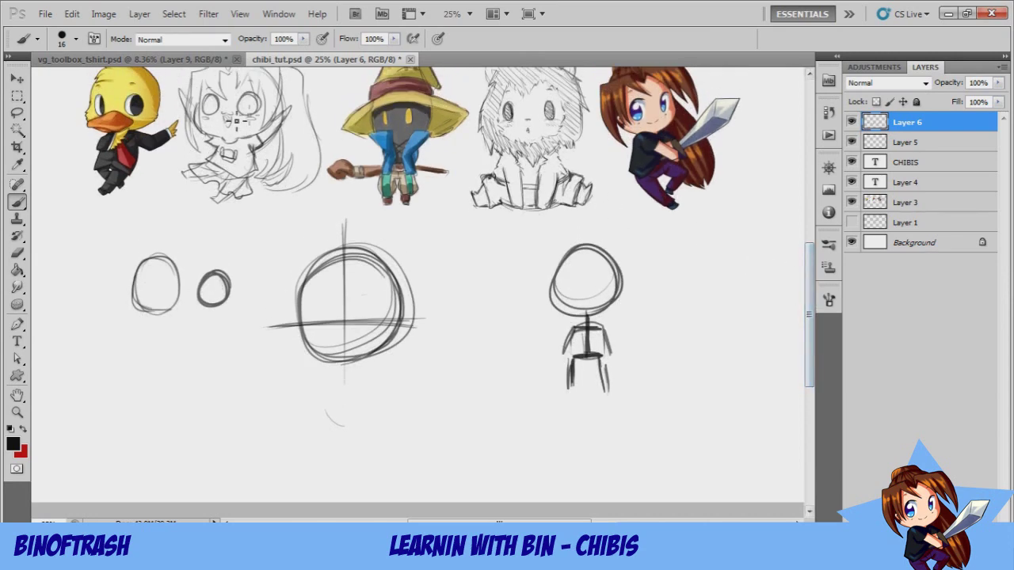
mouse_move(95, 375)
mouse_down()
mouse_move(125, 350)
mouse_move(142, 376)
mouse_move(121, 399)
mouse_up()
mouse_move(117, 361)
mouse_down()
mouse_move(116, 389)
mouse_move(133, 367)
mouse_move(122, 408)
mouse_up()
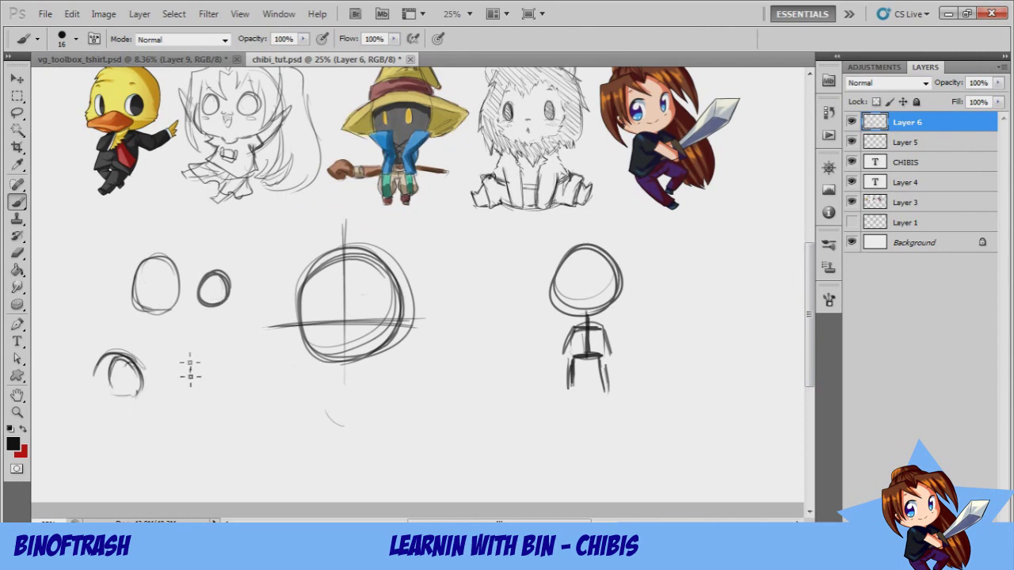
drag(167, 370, 214, 373)
drag(198, 435, 162, 433)
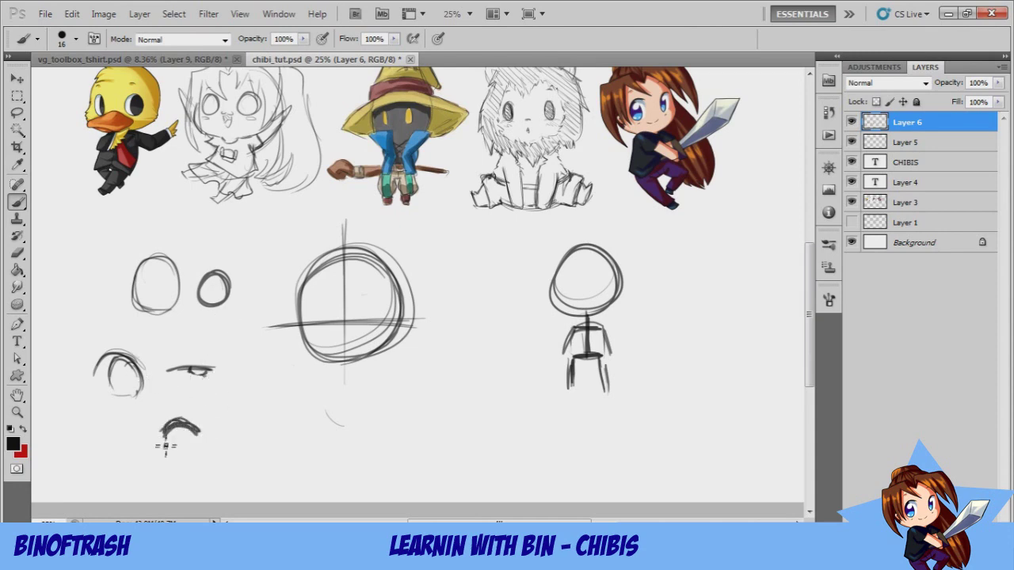
mouse_move(221, 399)
mouse_down()
mouse_move(262, 398)
mouse_move(250, 420)
mouse_up()
- Lasso all the eye samples, move them further left away from the head, and deselect them
click(17, 112)
mouse_move(68, 291)
mouse_down()
mouse_move(214, 231)
mouse_move(282, 380)
mouse_move(96, 479)
mouse_up()
key(v)
drag(201, 345, 106, 333)
key(ctrl+d)
key(b)
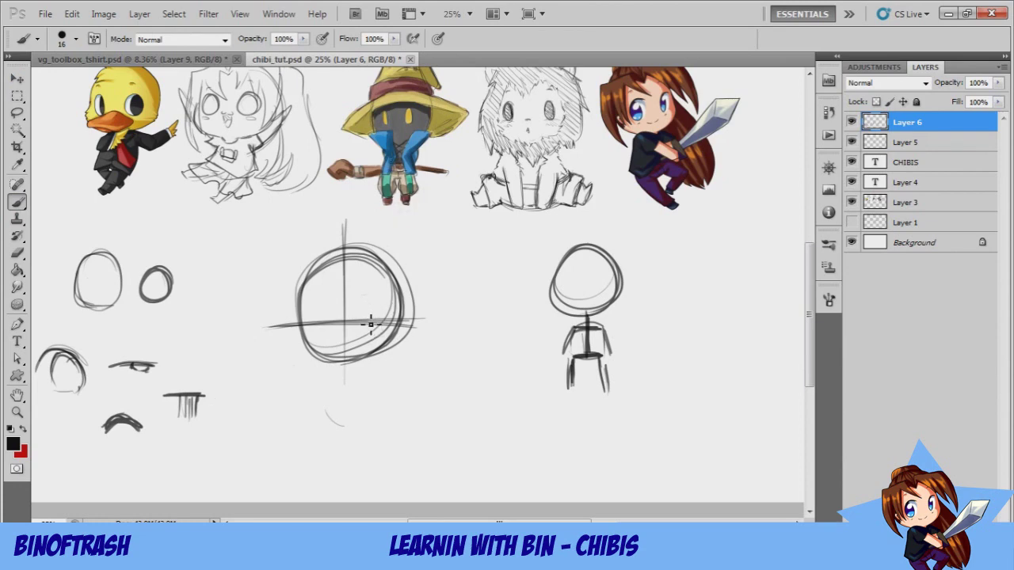
- Draw two small shaded round eyes on the large head's horizontal guide and a small smile between them
mouse_move(369, 307)
mouse_down()
mouse_move(358, 313)
mouse_move(377, 316)
mouse_move(368, 306)
mouse_move(322, 314)
mouse_up()
drag(368, 234, 367, 306)
drag(317, 223, 316, 316)
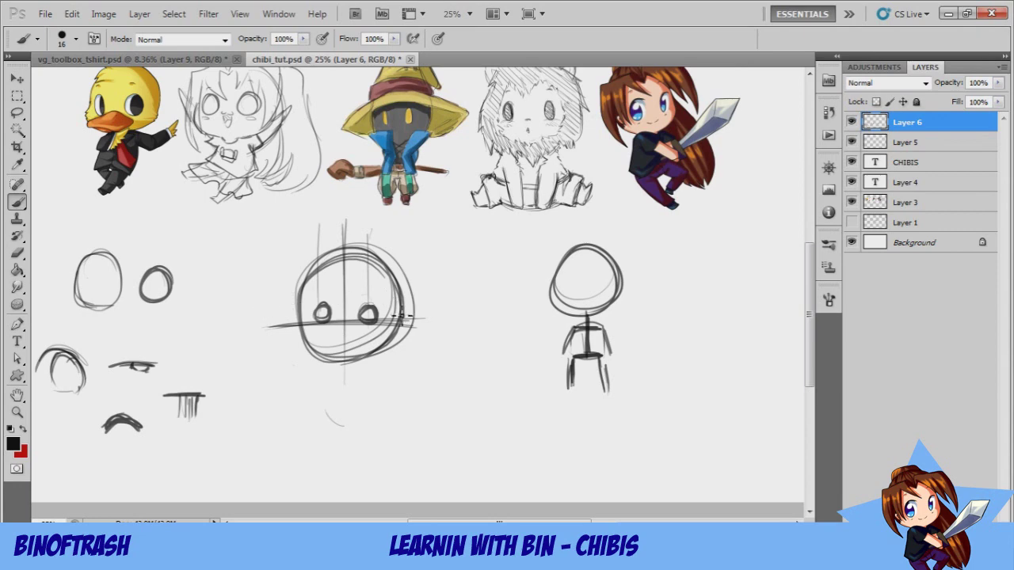
key(ctrl+alt+z)
key(ctrl+alt+z)
mouse_move(366, 315)
mouse_down()
mouse_move(374, 310)
mouse_move(367, 320)
mouse_move(324, 313)
mouse_move(354, 327)
mouse_up()
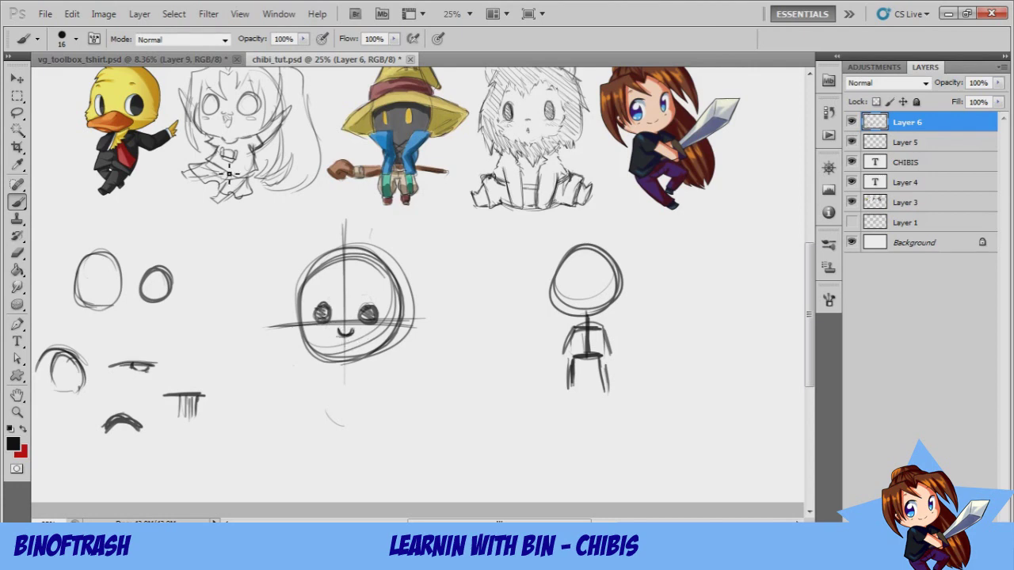
- Sketch a turned head right of the small figure, with tilted face guides, lashed eyes, a cheek line and a small mouth
mouse_move(695, 254)
mouse_down()
mouse_move(759, 358)
mouse_move(721, 248)
mouse_up()
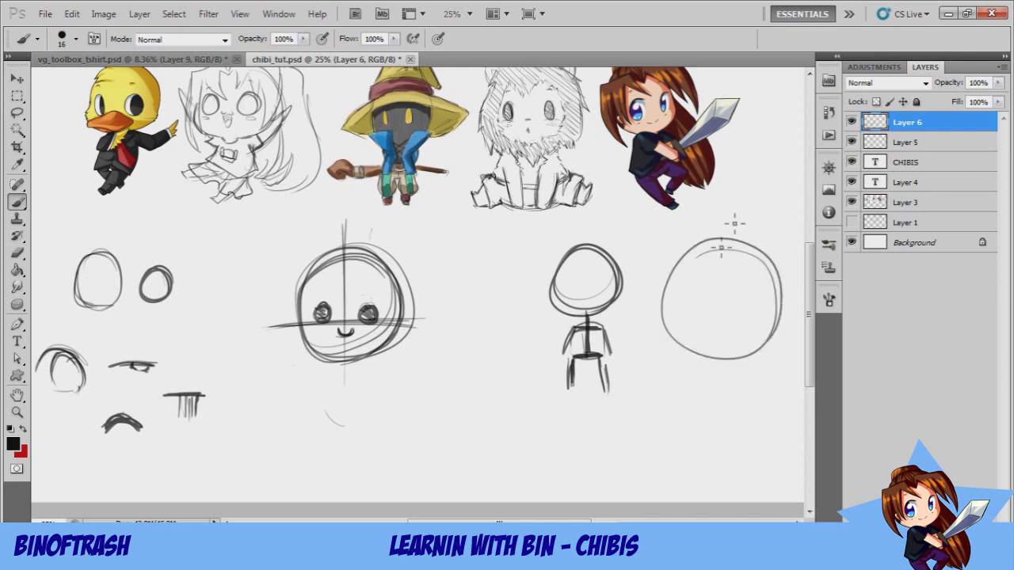
mouse_move(718, 306)
mouse_down()
mouse_move(747, 326)
mouse_move(739, 308)
mouse_move(698, 315)
mouse_up()
drag(717, 256, 698, 362)
drag(794, 332, 646, 311)
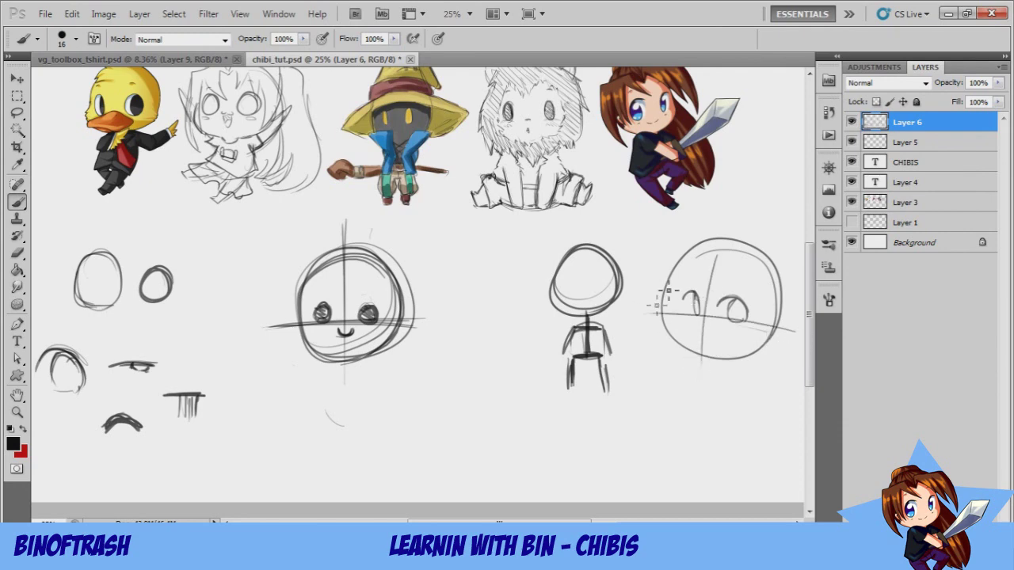
mouse_move(730, 309)
mouse_down()
mouse_move(745, 330)
mouse_move(751, 314)
mouse_move(702, 313)
mouse_up()
mouse_move(707, 331)
mouse_down()
mouse_move(714, 337)
mouse_move(679, 336)
mouse_up()
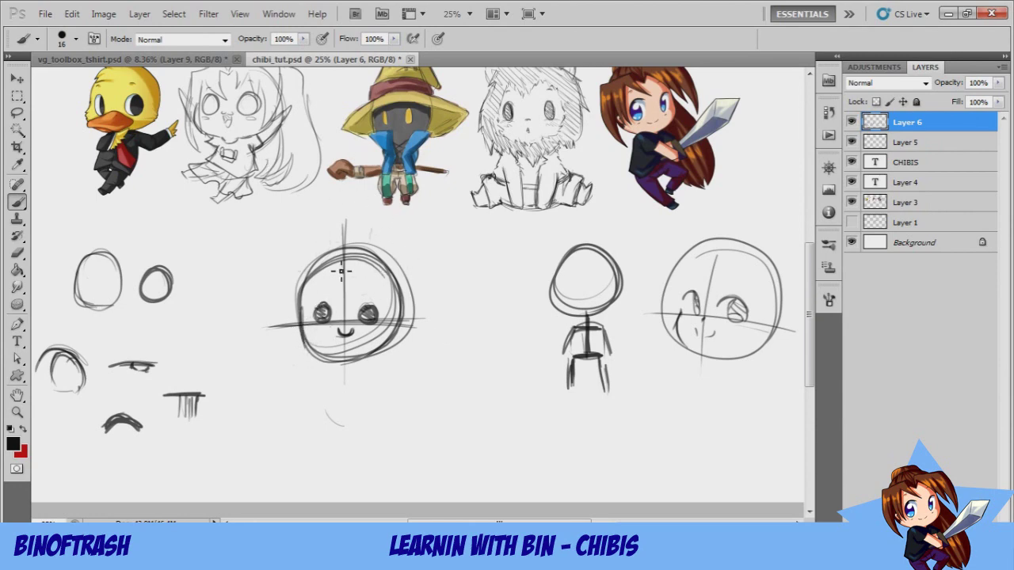
mouse_move(315, 279)
mouse_down()
mouse_move(382, 269)
mouse_move(393, 358)
mouse_move(305, 349)
mouse_move(305, 282)
mouse_up()
key(ctrl+alt+z)
key(ctrl+alt+z)
key(ctrl+alt+z)
- Sketch a boxy torso below the smiling head and add the outer lines of both legs
mouse_move(331, 372)
mouse_down()
mouse_move(358, 377)
mouse_move(370, 406)
mouse_move(359, 430)
mouse_move(334, 395)
mouse_move(326, 424)
mouse_move(346, 427)
mouse_move(369, 378)
mouse_move(338, 381)
mouse_move(332, 422)
mouse_move(327, 404)
mouse_move(371, 422)
mouse_up()
drag(371, 420, 320, 414)
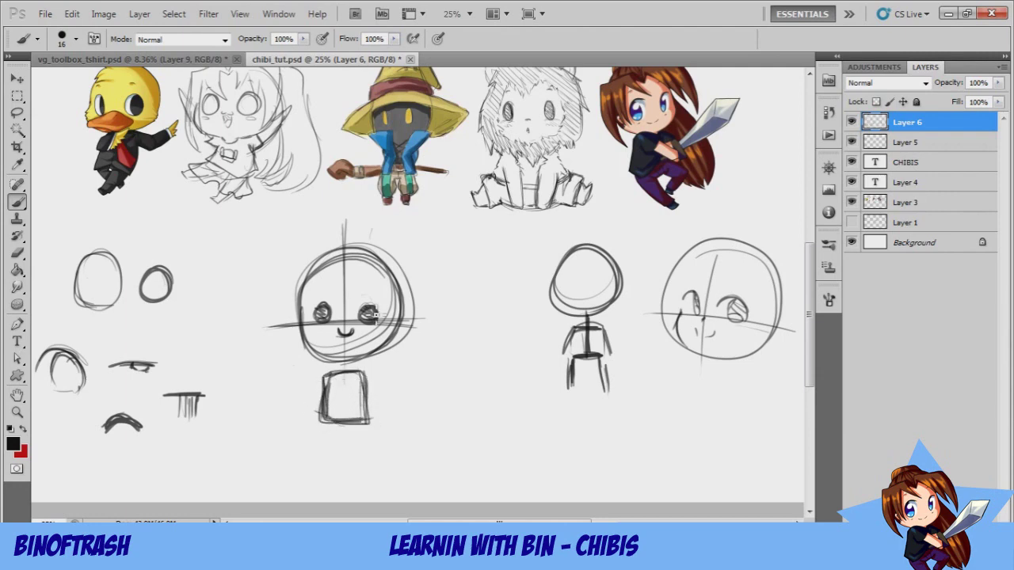
drag(373, 420, 372, 476)
drag(320, 400, 316, 469)
drag(318, 400, 316, 479)
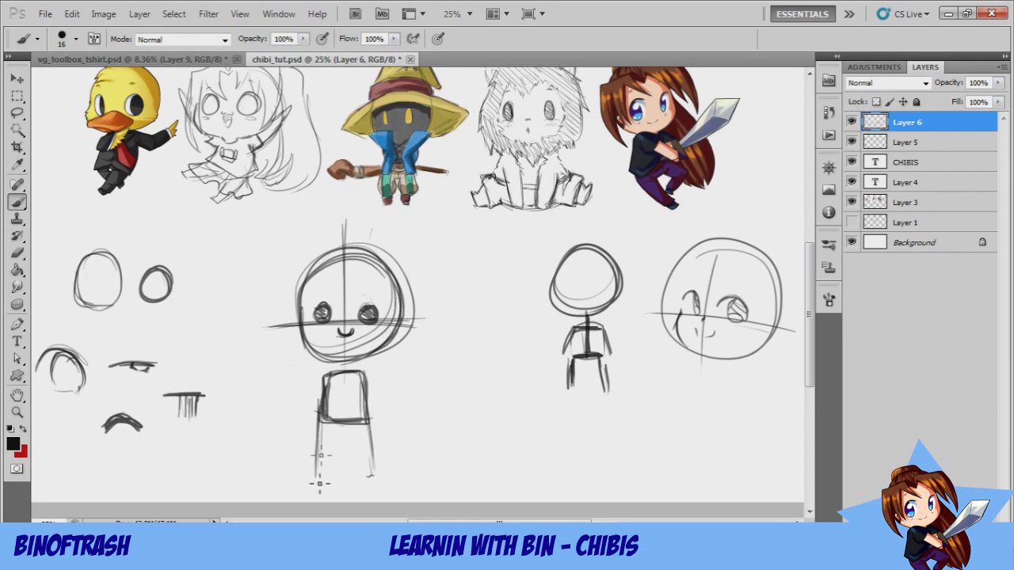
- Sketch a lowered arm on the torso's right side and a raised waving arm on its left
drag(368, 376, 380, 419)
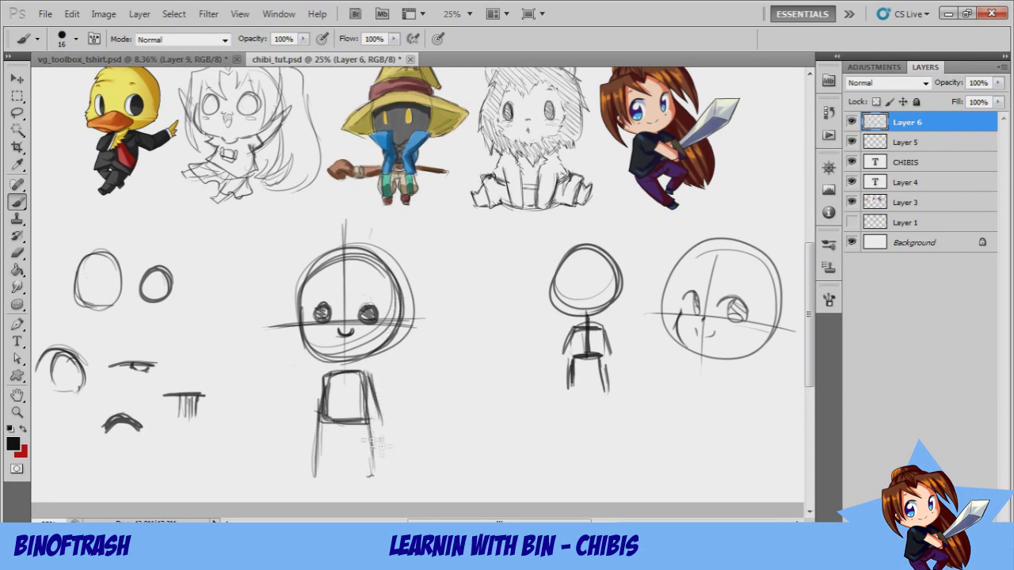
drag(323, 377, 310, 419)
key(ctrl+z)
drag(282, 328, 301, 357)
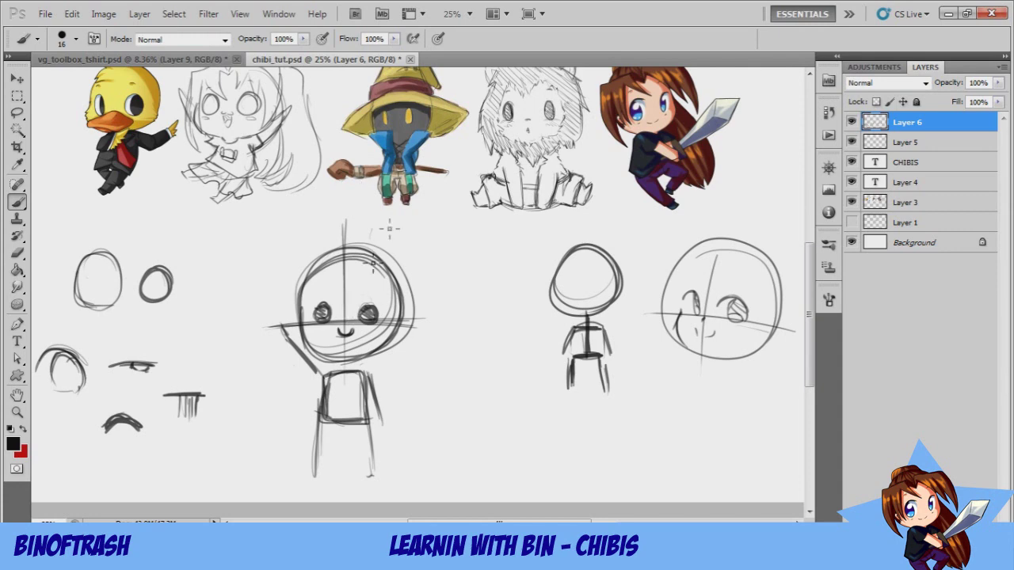
- Complete the outlines of both legs and thicken the lowered and raised arms of the smiling figure
drag(321, 375, 320, 470)
mouse_move(320, 402)
mouse_down()
mouse_move(314, 477)
mouse_move(326, 475)
mouse_move(323, 428)
mouse_move(347, 433)
mouse_move(366, 487)
mouse_move(370, 480)
mouse_up()
mouse_move(372, 404)
mouse_down()
mouse_move(370, 474)
mouse_move(370, 463)
mouse_up()
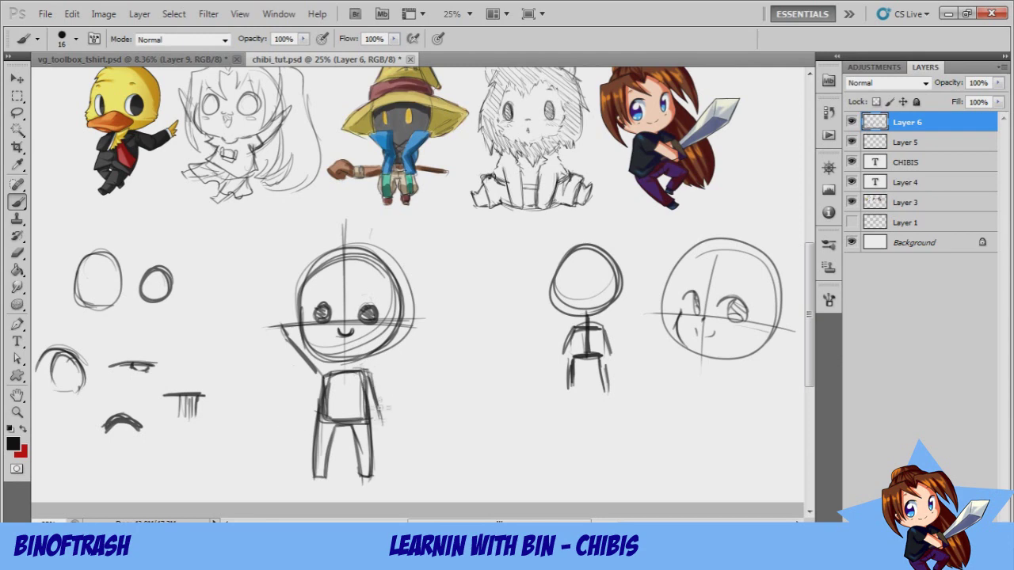
mouse_move(368, 372)
mouse_down()
mouse_move(387, 406)
mouse_move(382, 425)
mouse_up()
drag(286, 340, 323, 394)
drag(285, 339, 324, 381)
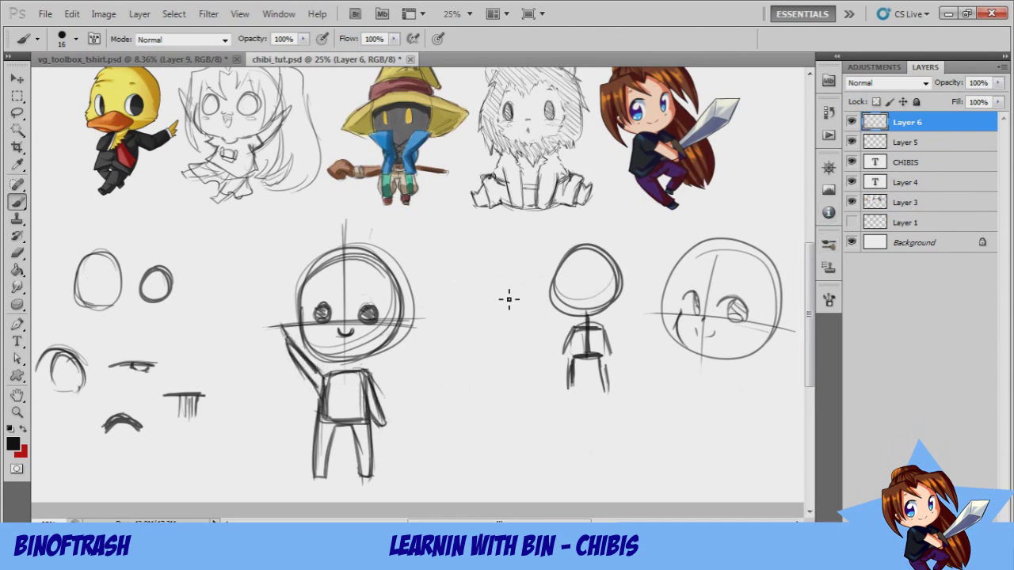
- Enlarge the eraser to about 195 px and erase the small figure and the turned head
click(17, 253)
right_click(579, 268)
drag(649, 299, 700, 298)
mouse_move(709, 244)
mouse_down()
mouse_move(743, 284)
mouse_move(641, 264)
mouse_move(618, 301)
mouse_move(550, 326)
mouse_move(552, 422)
mouse_up()
click(18, 201)
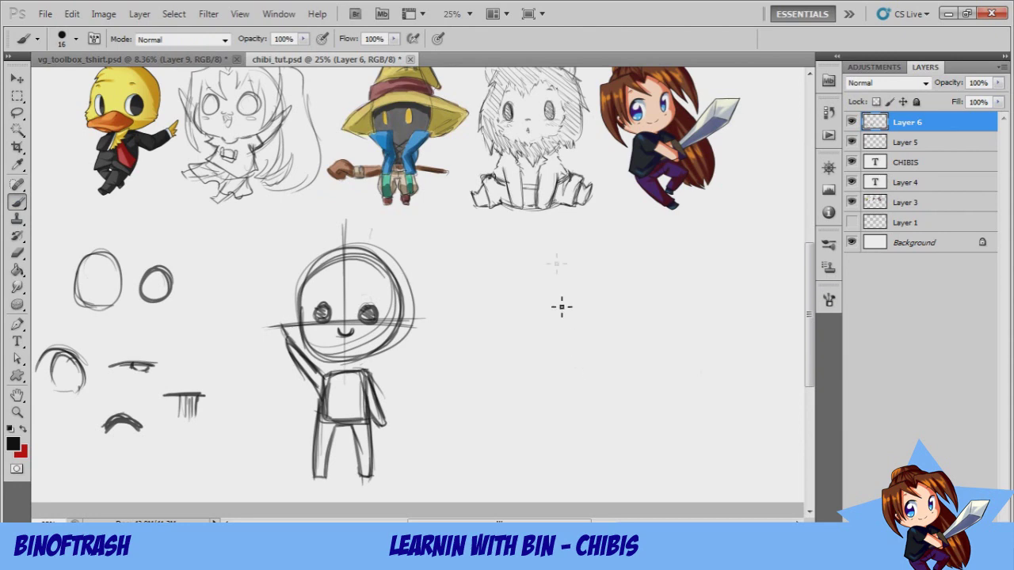
- Lightly sketch a second chibi beside the first, with a round head, body, legs, lowered and raised arms, and crossing face guides
mouse_move(465, 298)
mouse_down()
mouse_move(482, 268)
mouse_move(522, 267)
mouse_move(468, 279)
mouse_move(472, 354)
mouse_move(555, 340)
mouse_move(505, 262)
mouse_move(546, 324)
mouse_move(534, 263)
mouse_move(520, 423)
mouse_move(480, 405)
mouse_move(482, 389)
mouse_move(522, 421)
mouse_move(524, 440)
mouse_move(489, 456)
mouse_move(482, 476)
mouse_move(495, 400)
mouse_move(516, 376)
mouse_move(542, 434)
mouse_up()
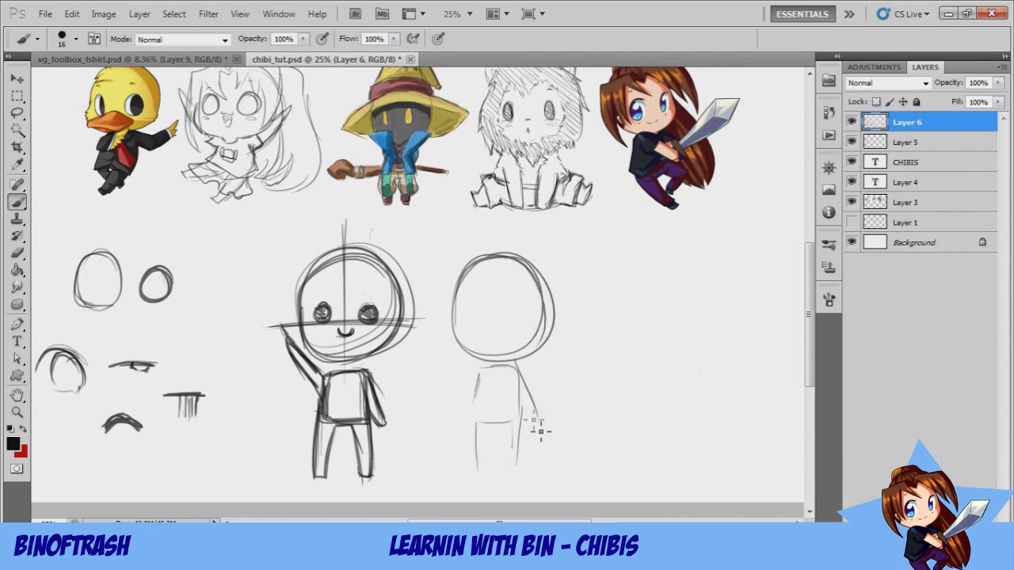
drag(468, 362, 438, 331)
drag(538, 317, 445, 326)
mouse_move(502, 236)
mouse_down()
mouse_move(501, 336)
mouse_move(529, 311)
mouse_move(529, 320)
mouse_move(484, 321)
mouse_up()
- Undo the last few strokes and draw two tall oval eyes on the second figure's horizontal guide
key(ctrl+alt+z)
key(ctrl+alt+z)
key(ctrl+alt+z)
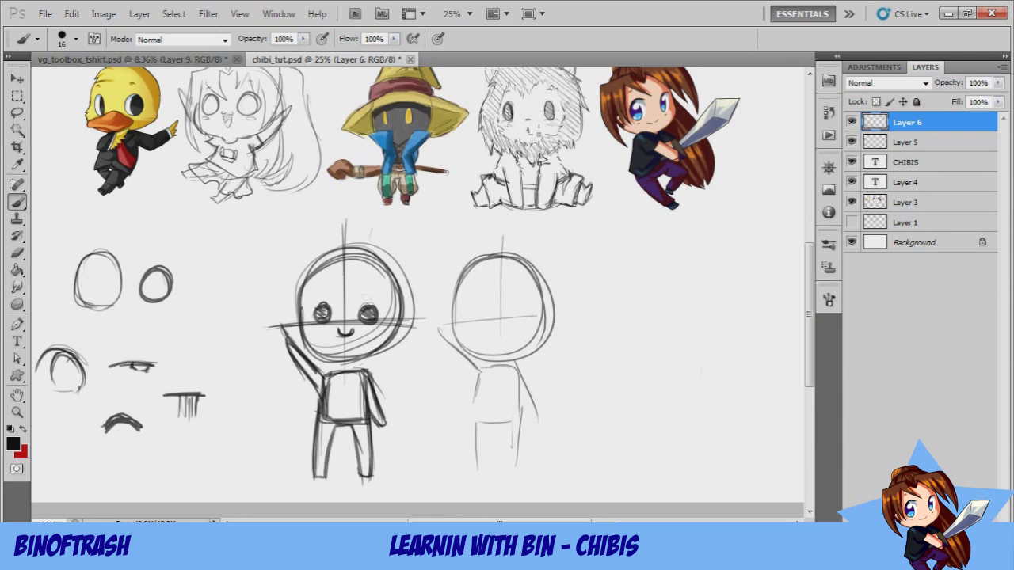
mouse_move(477, 303)
mouse_down()
mouse_move(483, 324)
mouse_move(484, 306)
mouse_move(480, 319)
mouse_move(519, 317)
mouse_up()
drag(456, 333, 480, 373)
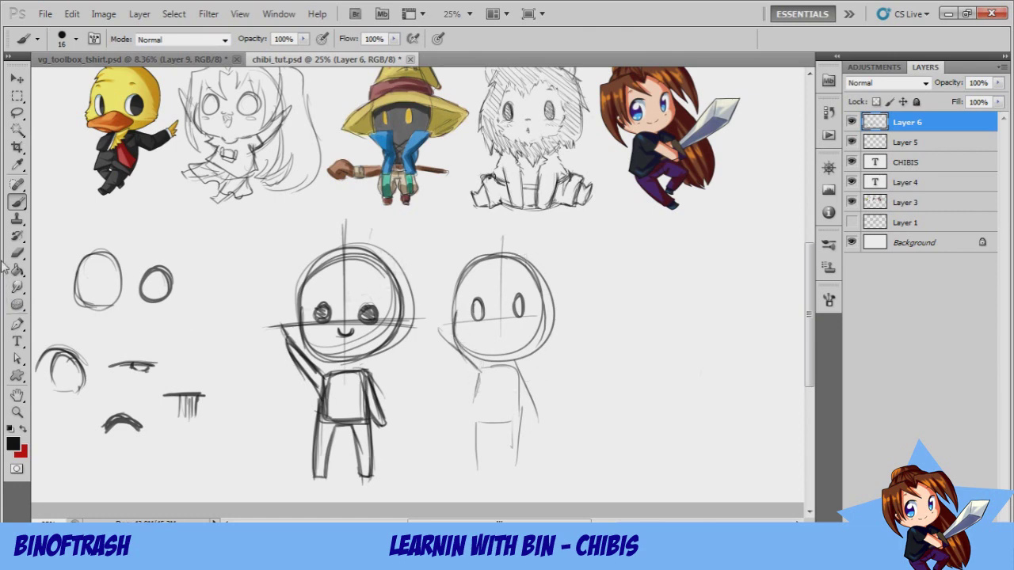
- Lasso the second figure's lower body and move it up to shorten the torso
click(18, 112)
mouse_move(455, 458)
mouse_down()
mouse_move(499, 388)
mouse_move(456, 461)
mouse_up()
click(18, 79)
drag(510, 440, 508, 423)
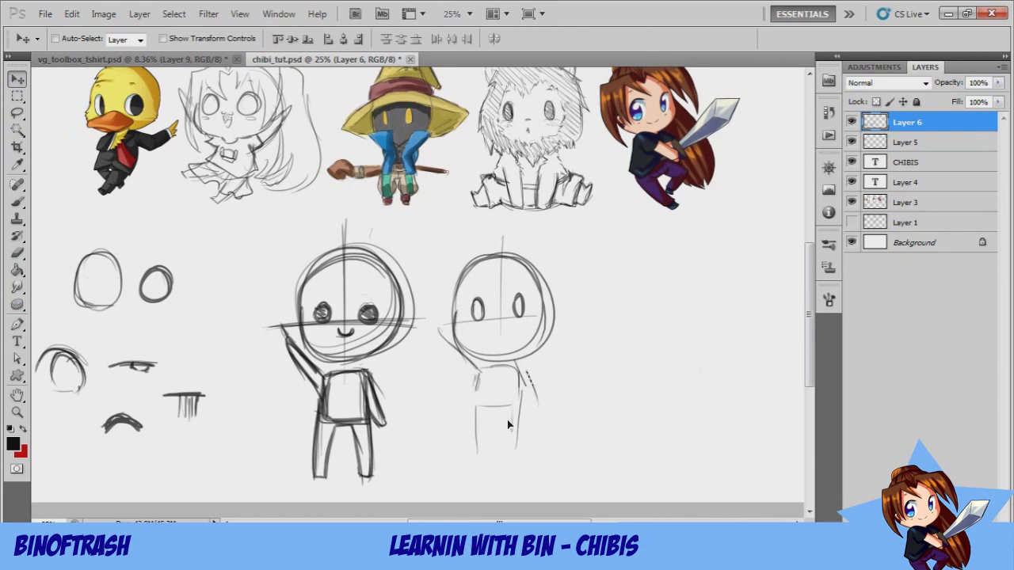
- Outline the second figure's arms, torso and stubby rounded legs, shade its eyes and add a smile
click(17, 201)
mouse_move(465, 349)
mouse_down()
mouse_move(453, 356)
mouse_move(463, 359)
mouse_up()
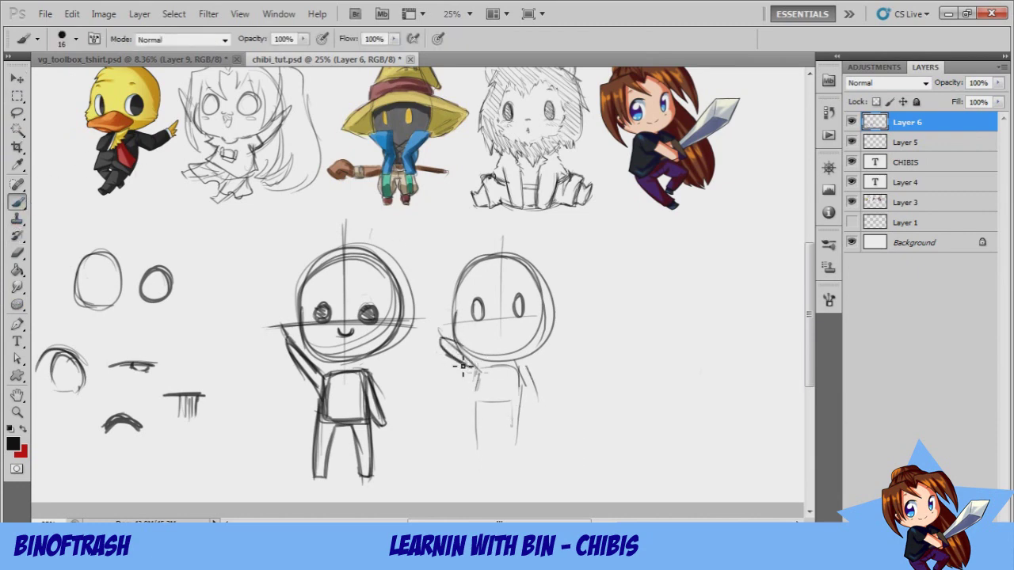
mouse_move(528, 357)
mouse_down()
mouse_move(546, 380)
mouse_move(512, 382)
mouse_move(514, 439)
mouse_up()
mouse_move(521, 404)
mouse_down()
mouse_move(509, 442)
mouse_move(500, 409)
mouse_move(470, 425)
mouse_up()
mouse_move(476, 380)
mouse_down()
mouse_move(471, 440)
mouse_move(485, 412)
mouse_move(479, 434)
mouse_up()
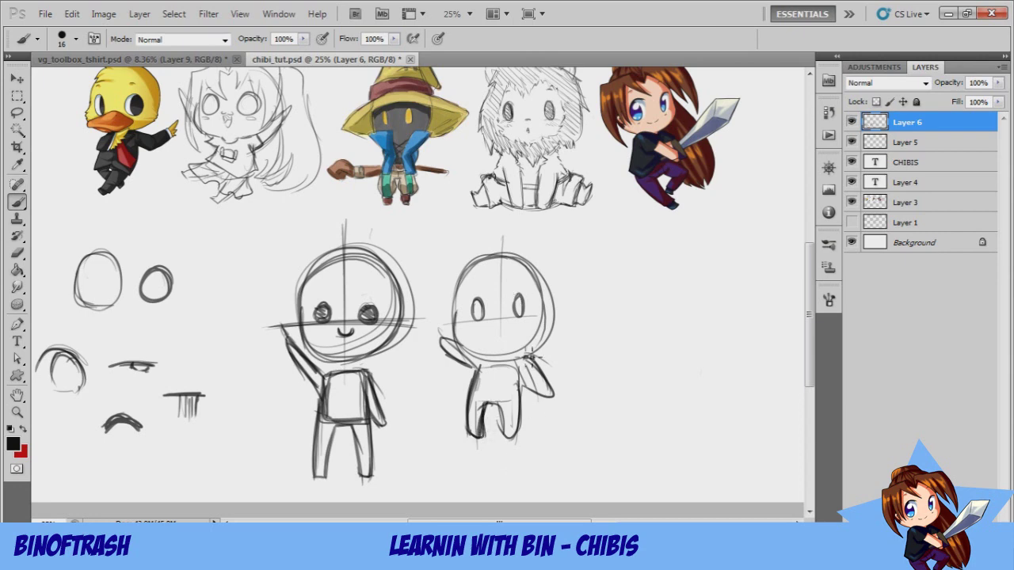
mouse_move(491, 323)
mouse_down()
mouse_move(508, 323)
mouse_move(479, 317)
mouse_move(521, 315)
mouse_move(499, 357)
mouse_up()
mouse_move(457, 325)
mouse_down()
mouse_move(486, 357)
mouse_move(477, 366)
mouse_move(538, 392)
mouse_up()
- Sketch a third chibi on the right with a round head, narrow torso, faint arm and longer tapering legs
mouse_move(634, 252)
mouse_down()
mouse_move(679, 276)
mouse_move(619, 260)
mouse_up()
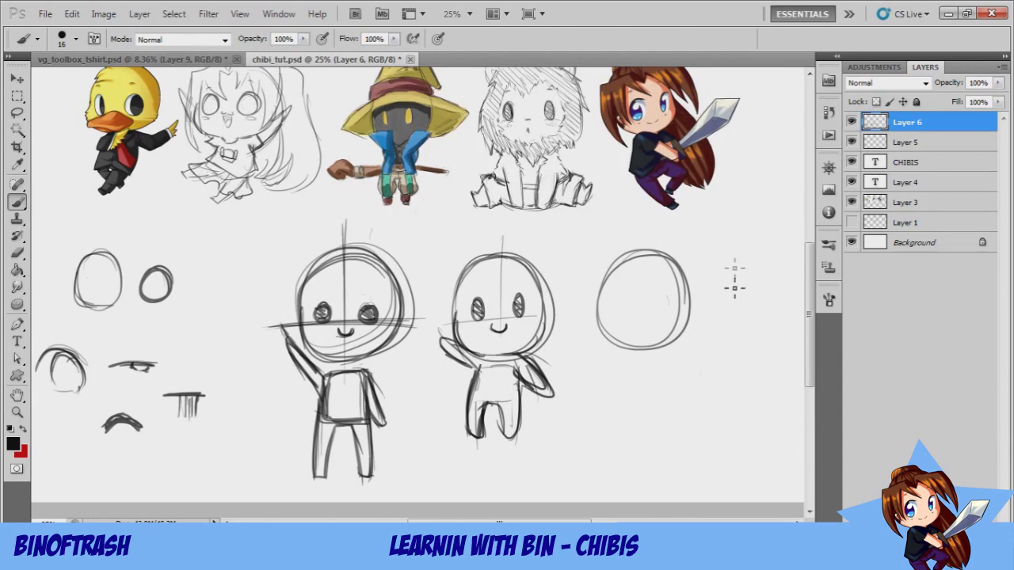
mouse_move(660, 361)
mouse_down()
mouse_move(679, 393)
mouse_move(615, 412)
mouse_up()
mouse_move(613, 354)
mouse_down()
mouse_move(614, 390)
mouse_move(666, 406)
mouse_move(649, 493)
mouse_up()
drag(609, 406, 621, 481)
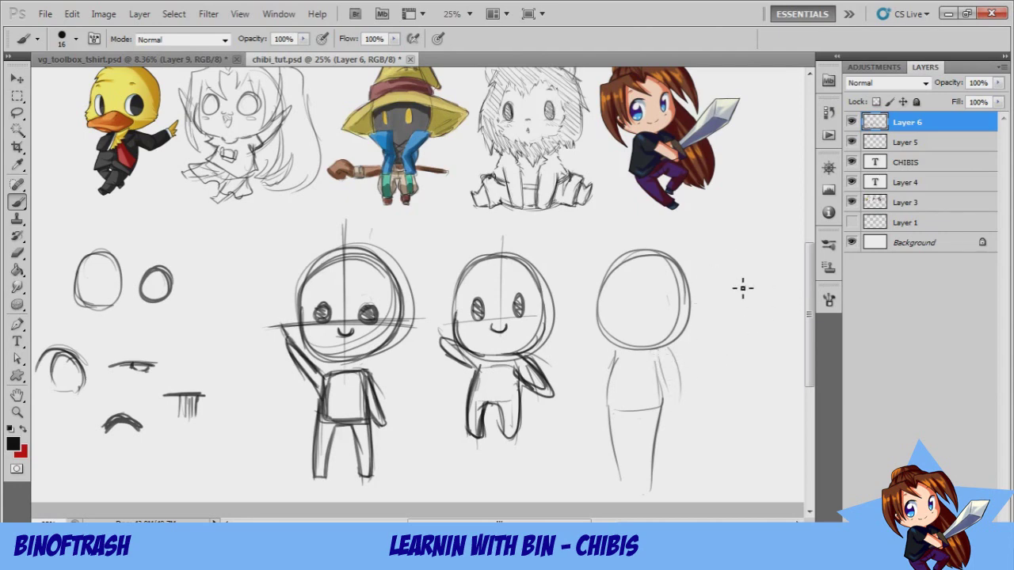
- Erase all three chibi figures, leaving the eye samples in place
key(e)
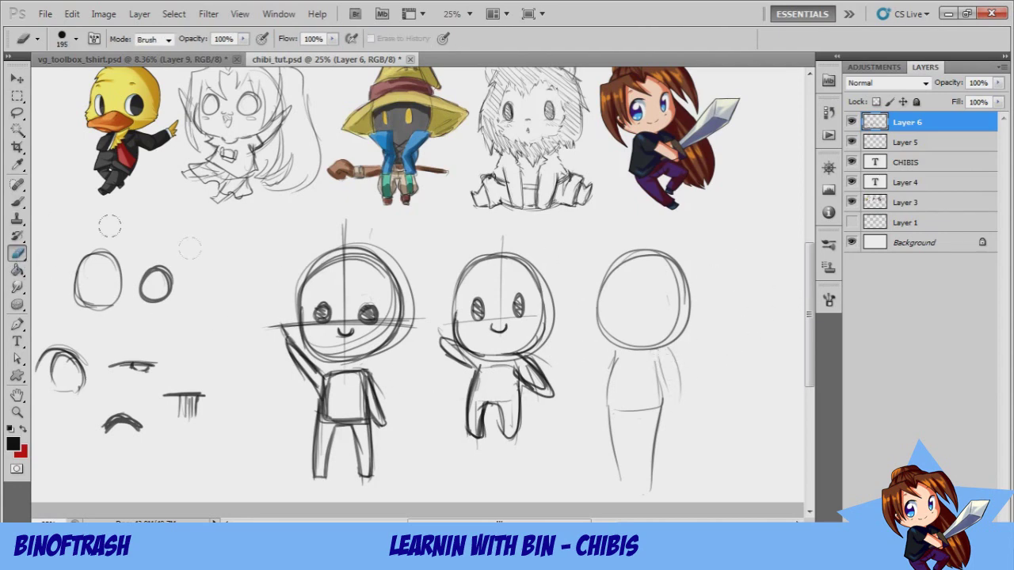
mouse_move(640, 273)
mouse_down()
mouse_move(645, 383)
mouse_move(603, 425)
mouse_move(398, 390)
mouse_move(355, 448)
mouse_move(295, 455)
mouse_move(313, 446)
mouse_move(309, 353)
mouse_move(284, 311)
mouse_move(304, 288)
mouse_move(414, 291)
mouse_move(400, 257)
mouse_move(367, 263)
mouse_move(355, 281)
mouse_move(443, 277)
mouse_move(510, 243)
mouse_move(578, 325)
mouse_move(551, 345)
mouse_move(445, 361)
mouse_move(516, 441)
mouse_up()
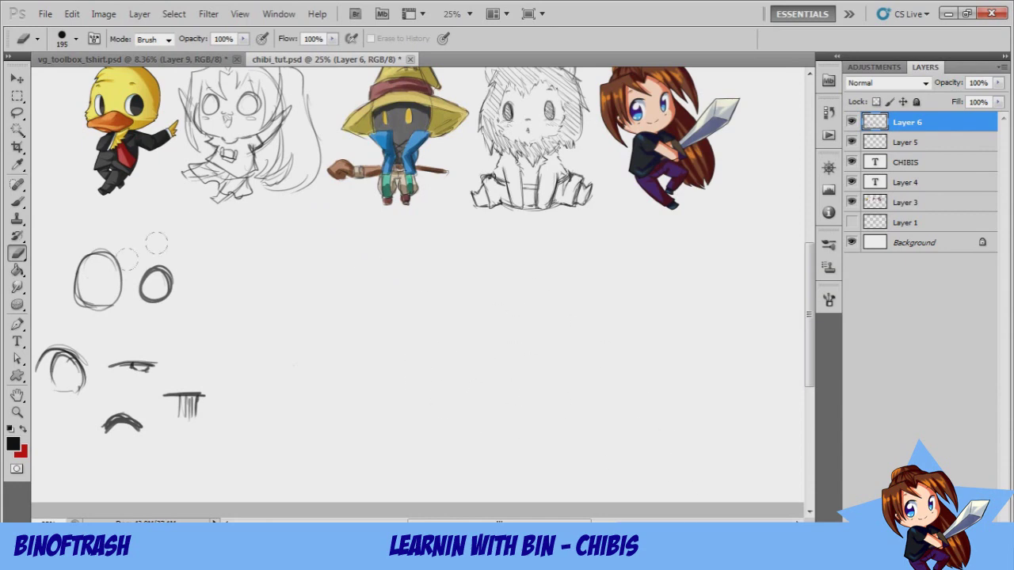
- Brush a new large round head outline in the middle of the cleared area
click(17, 202)
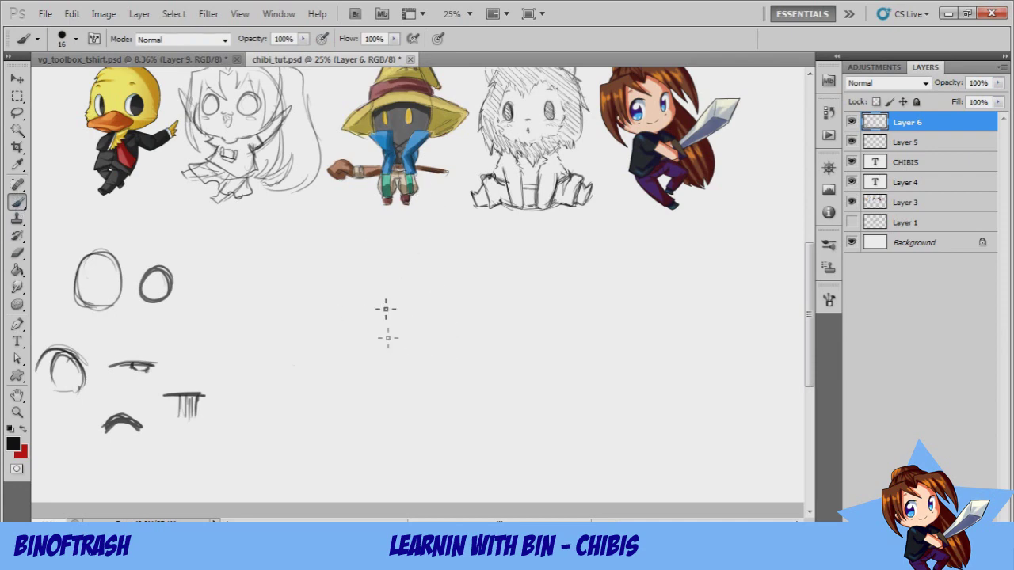
mouse_move(434, 270)
mouse_down()
mouse_move(412, 265)
mouse_move(452, 245)
mouse_move(509, 260)
mouse_move(414, 256)
mouse_move(391, 356)
mouse_move(457, 357)
mouse_move(442, 382)
mouse_up()
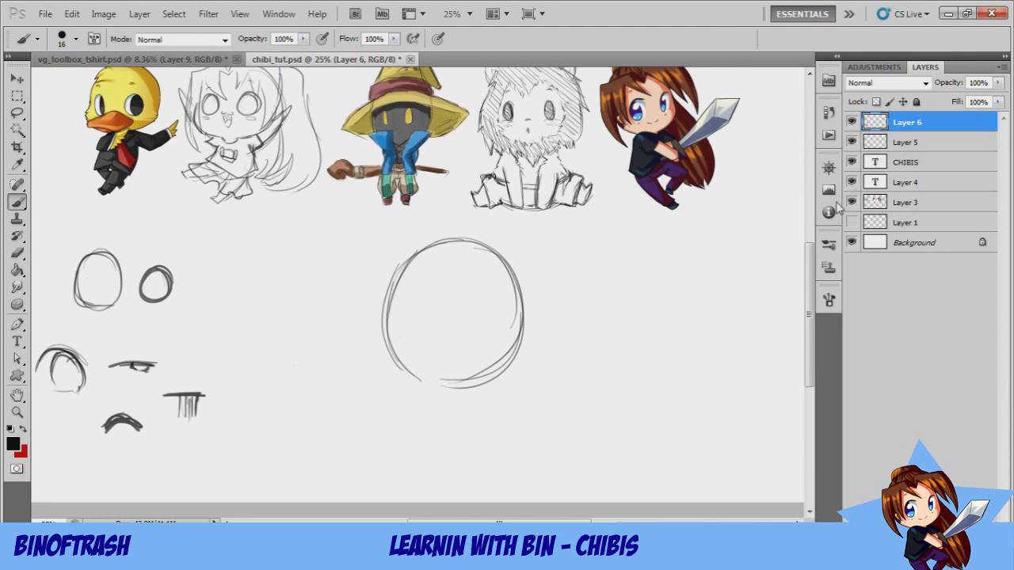
- Hide Layer 3 with the example characters and move the Layer 6 sketch upward to free space below the head
click(851, 203)
click(17, 79)
mouse_move(436, 318)
mouse_down()
mouse_move(419, 195)
mouse_move(434, 193)
mouse_up()
- Brush a vertical centre guide and a curved horizontal eye guide across the new head
click(16, 201)
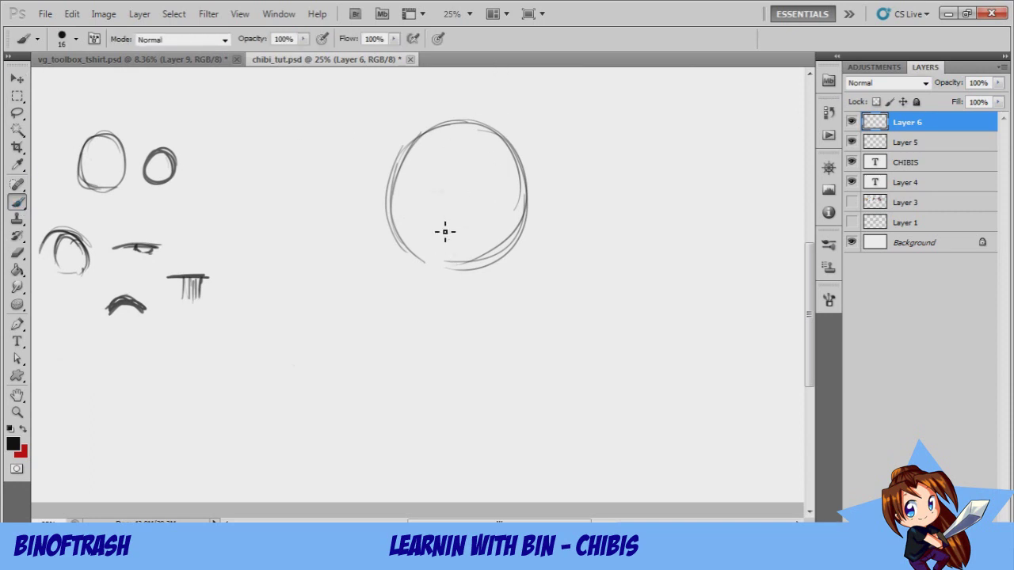
mouse_move(460, 95)
mouse_down()
mouse_move(461, 232)
mouse_move(463, 195)
mouse_move(453, 276)
mouse_up()
drag(394, 208, 566, 212)
- Sketch a rounded rectangular torso below the new head, with a waistline and outer leg lines tapering downward
mouse_move(474, 294)
mouse_down()
mouse_move(492, 369)
mouse_move(485, 376)
mouse_move(437, 376)
mouse_up()
mouse_move(430, 340)
mouse_down()
mouse_move(428, 297)
mouse_move(411, 354)
mouse_up()
drag(485, 379, 467, 443)
drag(481, 351, 461, 459)
drag(409, 350, 417, 452)
drag(413, 341, 421, 457)
drag(471, 376, 410, 375)
drag(416, 326, 409, 372)
mouse_move(479, 286)
mouse_down()
mouse_move(428, 288)
mouse_move(486, 366)
mouse_move(478, 380)
mouse_up()
drag(480, 384, 425, 385)
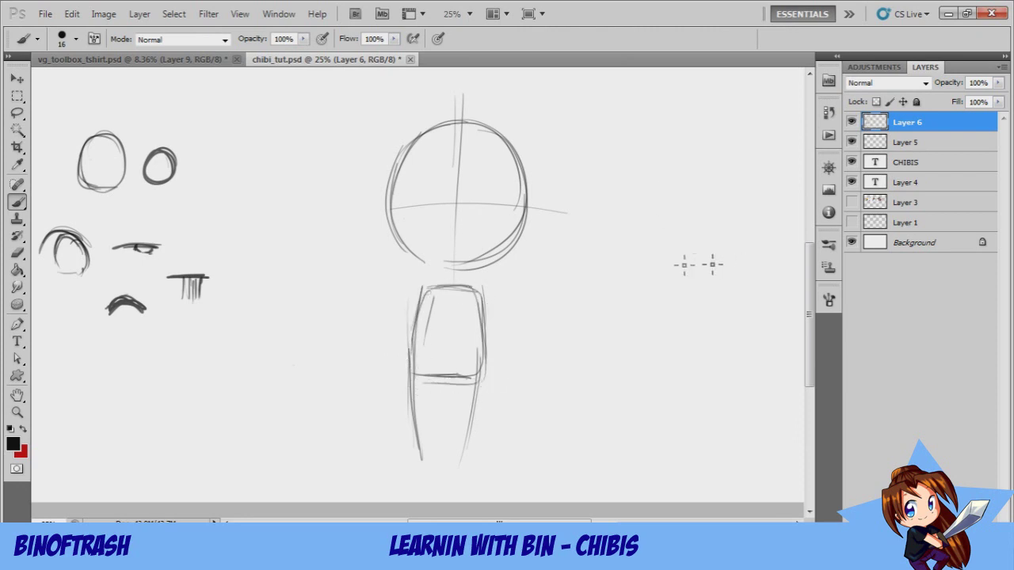
- Sketch body-shape samples beside the figure: a round head over a triangular torso, and a rounded square above a small box with stubby arms
mouse_move(669, 146)
mouse_down()
mouse_move(670, 252)
mouse_move(718, 226)
mouse_move(684, 156)
mouse_up()
mouse_move(681, 258)
mouse_down()
mouse_move(708, 302)
mouse_move(644, 303)
mouse_move(661, 272)
mouse_move(635, 306)
mouse_up()
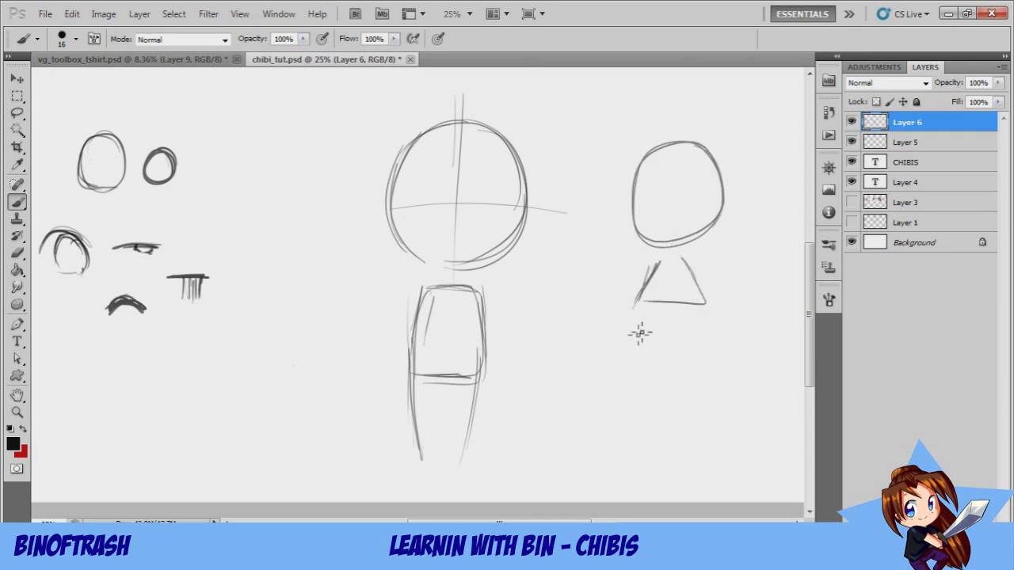
mouse_move(595, 346)
mouse_down()
mouse_move(667, 358)
mouse_move(661, 415)
mouse_move(591, 385)
mouse_move(596, 412)
mouse_up()
mouse_move(593, 362)
mouse_down()
mouse_move(593, 406)
mouse_move(640, 430)
mouse_move(612, 455)
mouse_up()
mouse_move(613, 430)
mouse_down()
mouse_move(613, 450)
mouse_move(648, 422)
mouse_move(660, 444)
mouse_up()
drag(606, 422, 600, 443)
drag(609, 426, 611, 449)
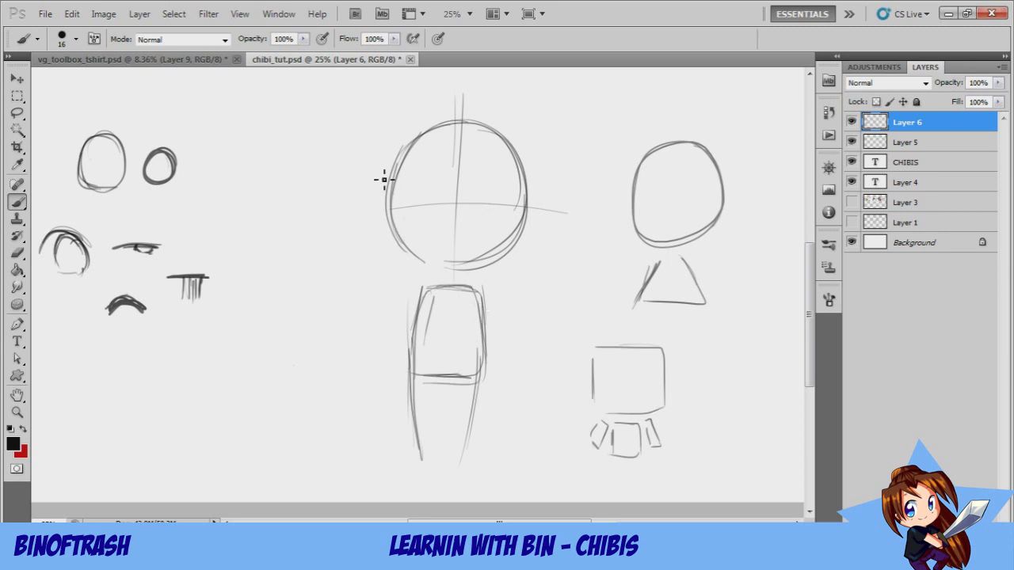
- Square off the top of the torso, darken its sides and sketch arm lines sloping outward from both shoulders
mouse_move(413, 294)
mouse_down()
mouse_move(482, 288)
mouse_move(407, 373)
mouse_move(417, 290)
mouse_up()
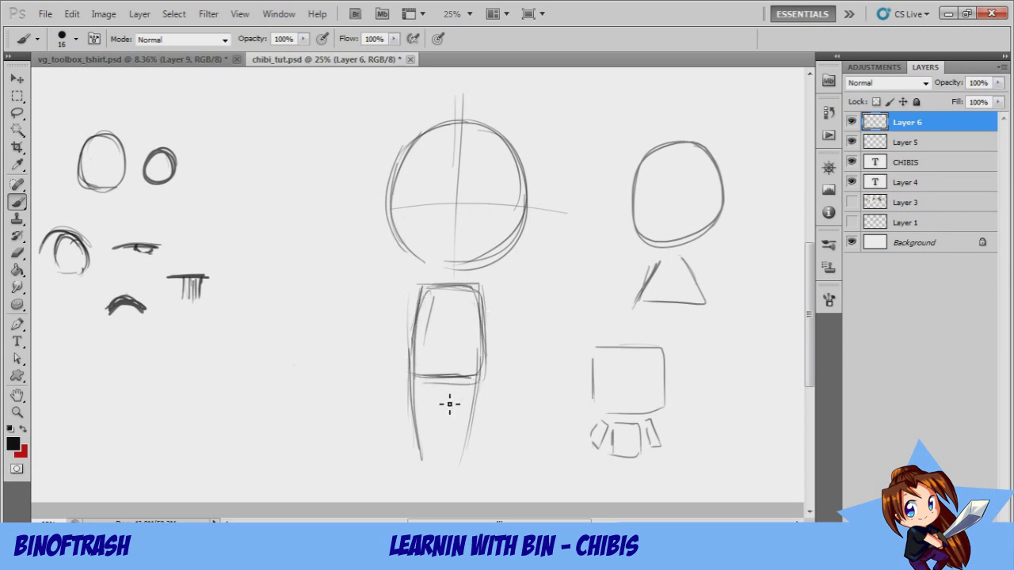
mouse_move(471, 311)
mouse_down()
mouse_move(484, 389)
mouse_move(475, 301)
mouse_move(479, 367)
mouse_up()
mouse_move(431, 298)
mouse_down()
mouse_move(419, 361)
mouse_move(431, 300)
mouse_up()
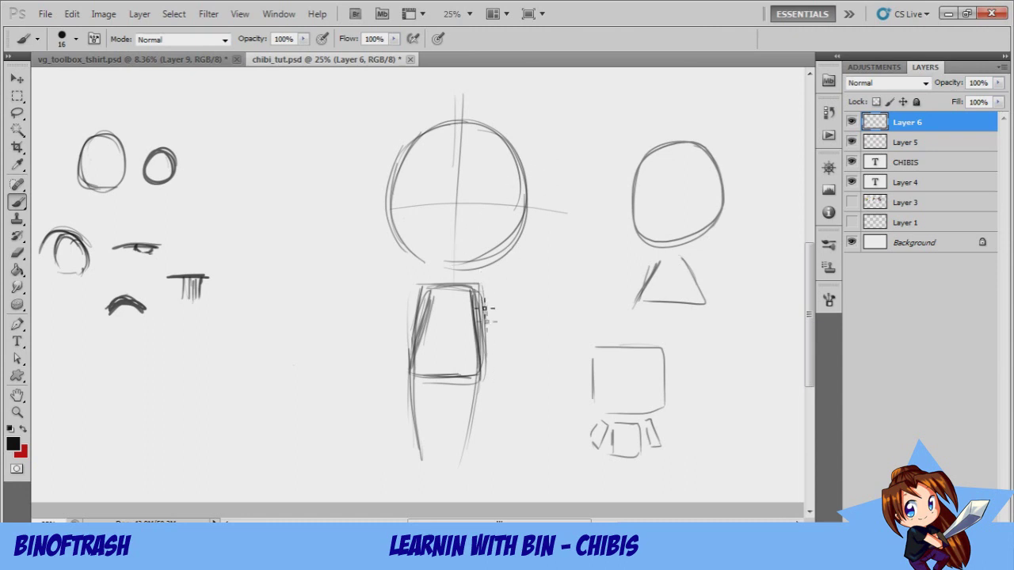
drag(491, 364, 482, 301)
drag(417, 306, 400, 399)
drag(419, 299, 404, 363)
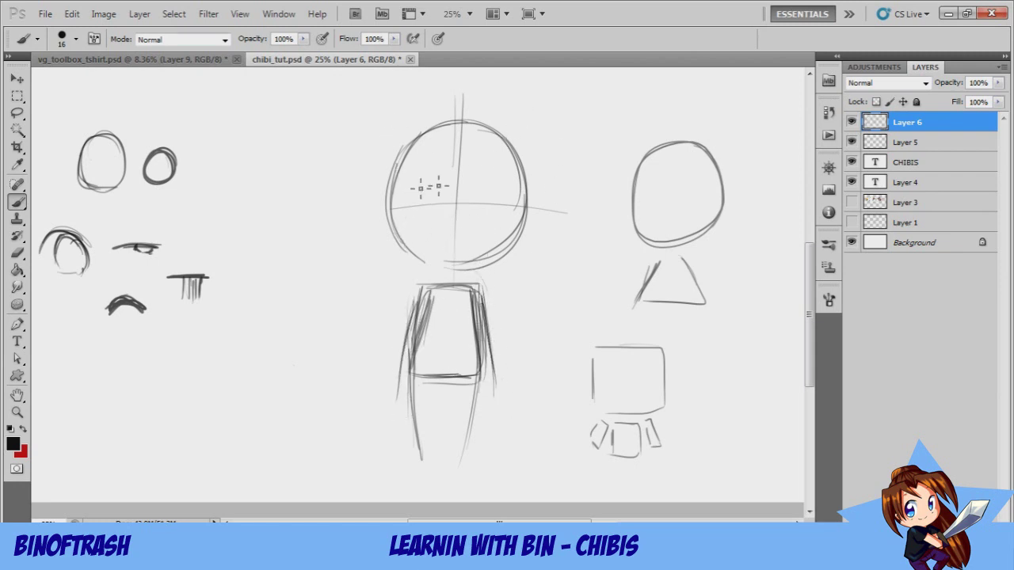
- Draw two oval eyes with curved upper lashes, small cheek marks and a tiny mouth on the main head
mouse_move(478, 181)
mouse_down()
mouse_move(504, 188)
mouse_move(484, 205)
mouse_up()
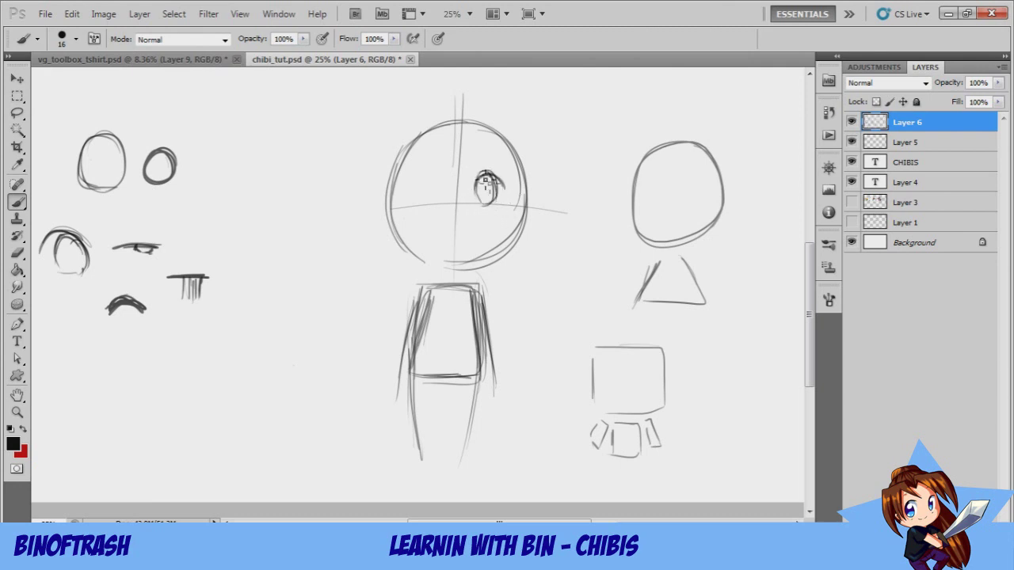
mouse_move(412, 190)
mouse_down()
mouse_move(435, 184)
mouse_move(438, 201)
mouse_move(429, 205)
mouse_move(437, 198)
mouse_move(449, 223)
mouse_up()
drag(464, 215, 431, 212)
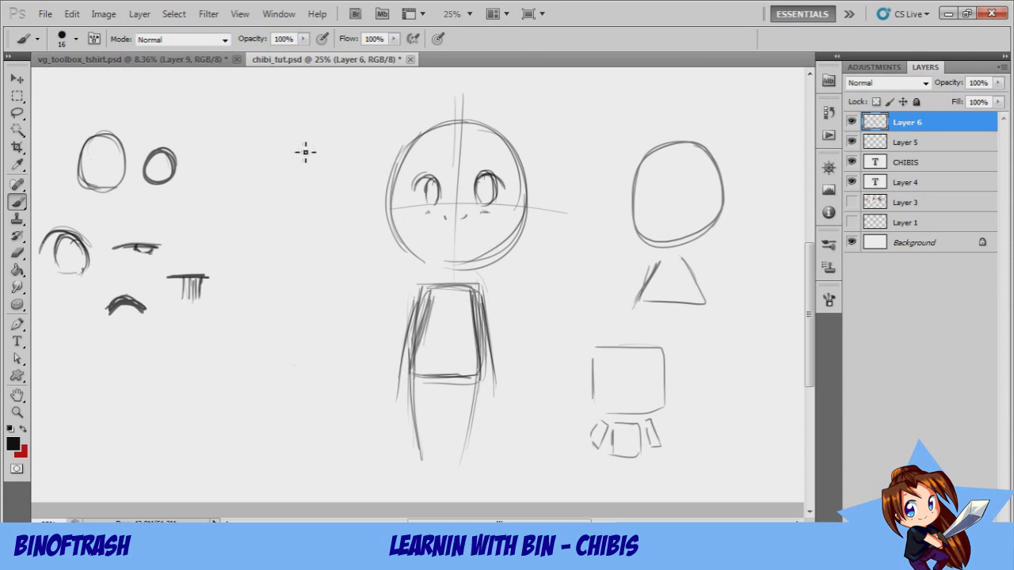
- Sketch small facial-feature samples between the eye examples and the figure: diagonal hatch marks, a flat oval, a curved line and a heart
drag(247, 129, 276, 141)
drag(239, 133, 266, 141)
drag(274, 184, 236, 189)
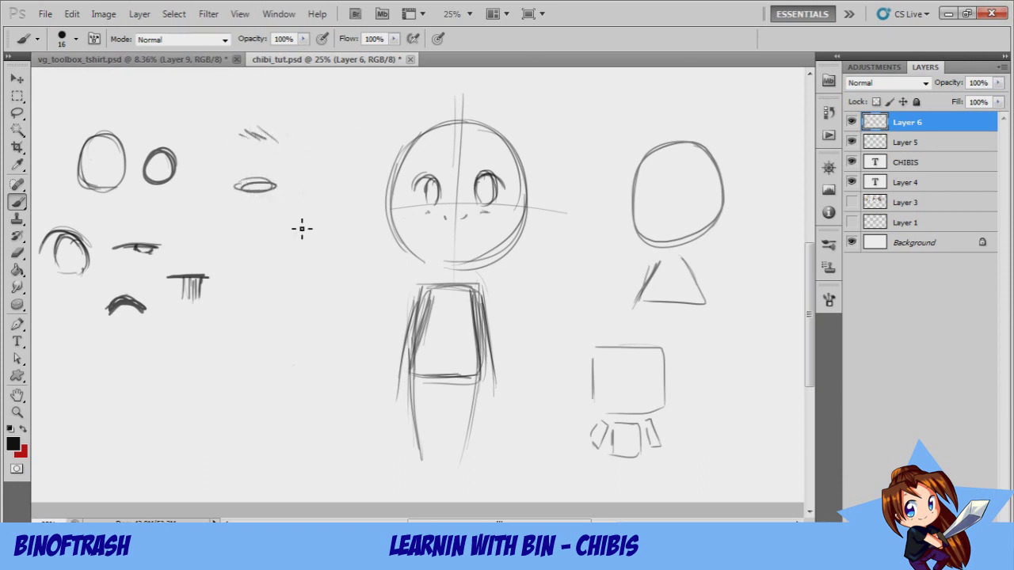
drag(227, 240, 277, 258)
mouse_move(250, 306)
mouse_down()
mouse_move(250, 316)
mouse_move(262, 301)
mouse_up()
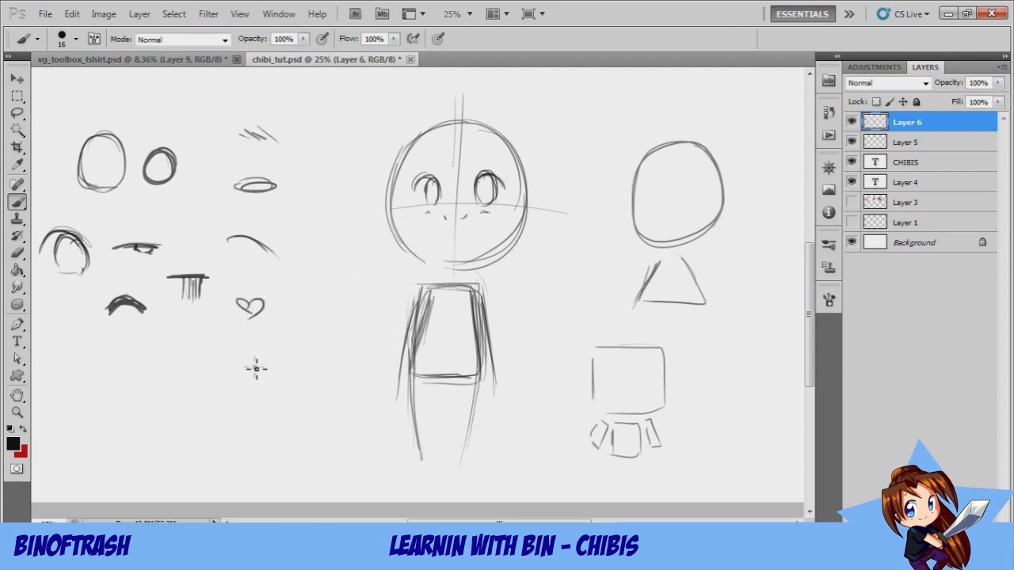
- Brush darker curved cheek and jaw lines inside the main head's circle, narrowing the face toward the chin
drag(419, 210, 430, 212)
mouse_move(473, 272)
mouse_down()
mouse_move(478, 281)
mouse_move(466, 276)
mouse_up()
drag(405, 192, 405, 238)
mouse_move(406, 204)
mouse_down()
mouse_move(418, 246)
mouse_move(448, 251)
mouse_up()
mouse_move(517, 208)
mouse_down()
mouse_move(511, 241)
mouse_move(510, 221)
mouse_move(474, 253)
mouse_up()
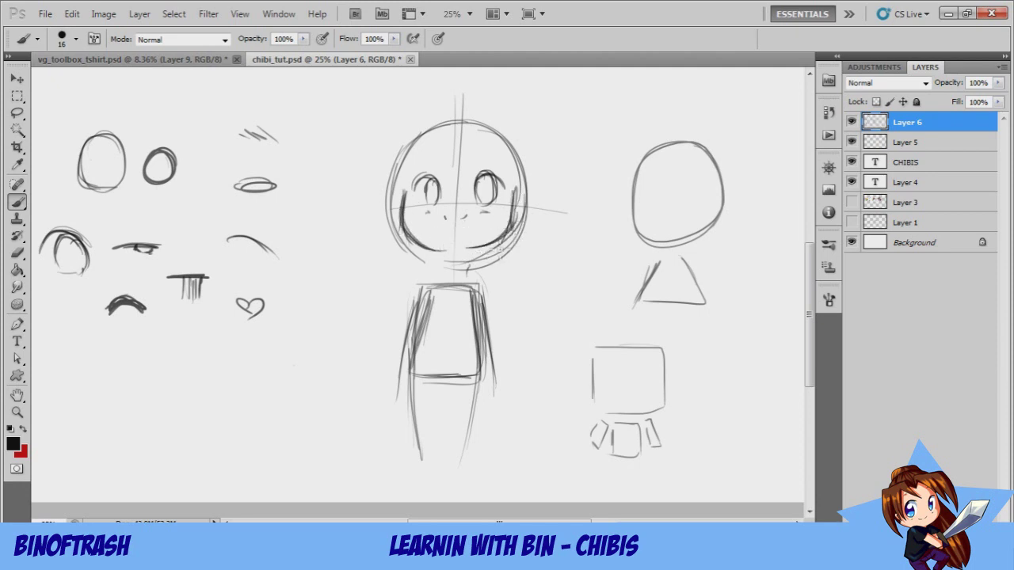
- Lasso the main head and move it down until it meets the top of the torso
click(16, 112)
mouse_move(366, 139)
mouse_down()
mouse_move(547, 113)
mouse_move(459, 274)
mouse_move(369, 147)
mouse_up()
key(v)
drag(460, 183, 453, 214)
key(ctrl+d)
key(b)
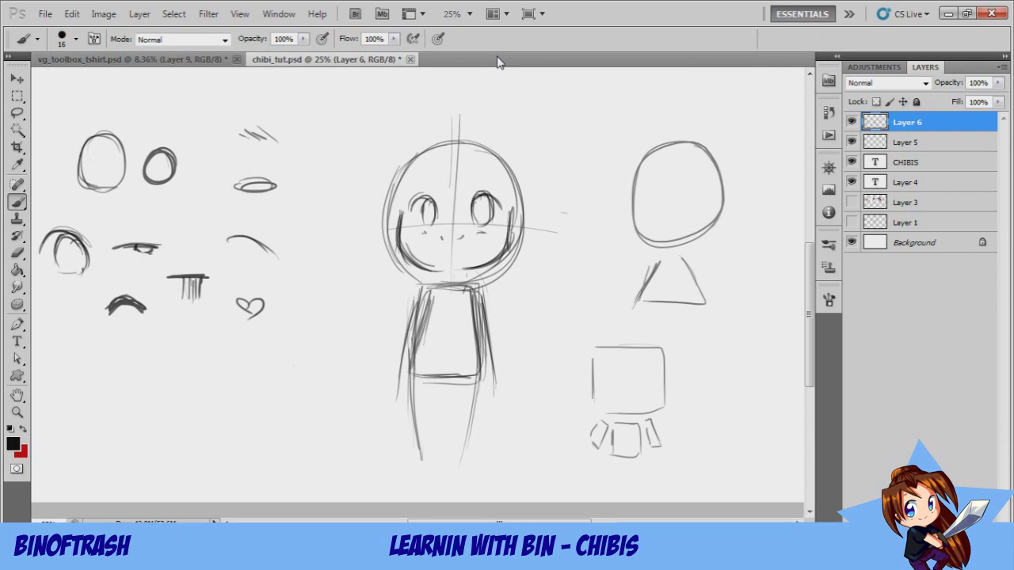
- Draw the neck, one shoulder and its hanging arm, and outline two separate tapered legs below the torso
drag(471, 269, 482, 291)
mouse_move(470, 272)
mouse_down()
mouse_move(487, 288)
mouse_move(500, 346)
mouse_move(492, 397)
mouse_move(496, 388)
mouse_move(484, 400)
mouse_move(480, 307)
mouse_move(479, 371)
mouse_up()
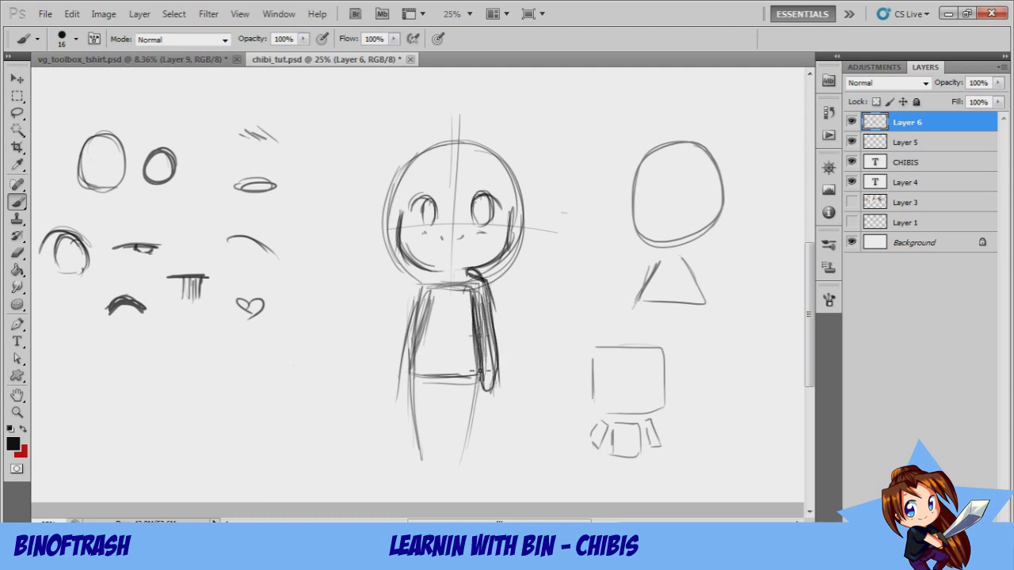
mouse_move(478, 314)
mouse_down()
mouse_move(469, 473)
mouse_move(453, 465)
mouse_move(446, 386)
mouse_move(440, 451)
mouse_move(443, 388)
mouse_move(435, 463)
mouse_move(421, 470)
mouse_move(408, 372)
mouse_move(418, 460)
mouse_up()
mouse_move(432, 306)
mouse_down()
mouse_move(417, 468)
mouse_move(408, 350)
mouse_up()
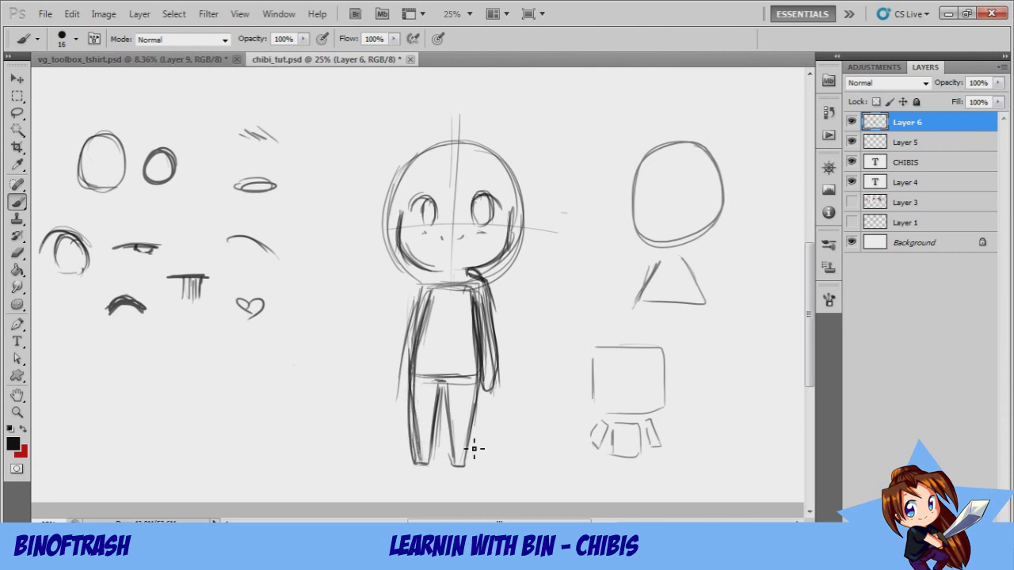
- Erase the guide lines around the neck and outside one cheek with a size 68 eraser, adjusting its Shape Dynamics option
click(14, 254)
right_click(443, 282)
drag(630, 321, 572, 321)
key(F5)
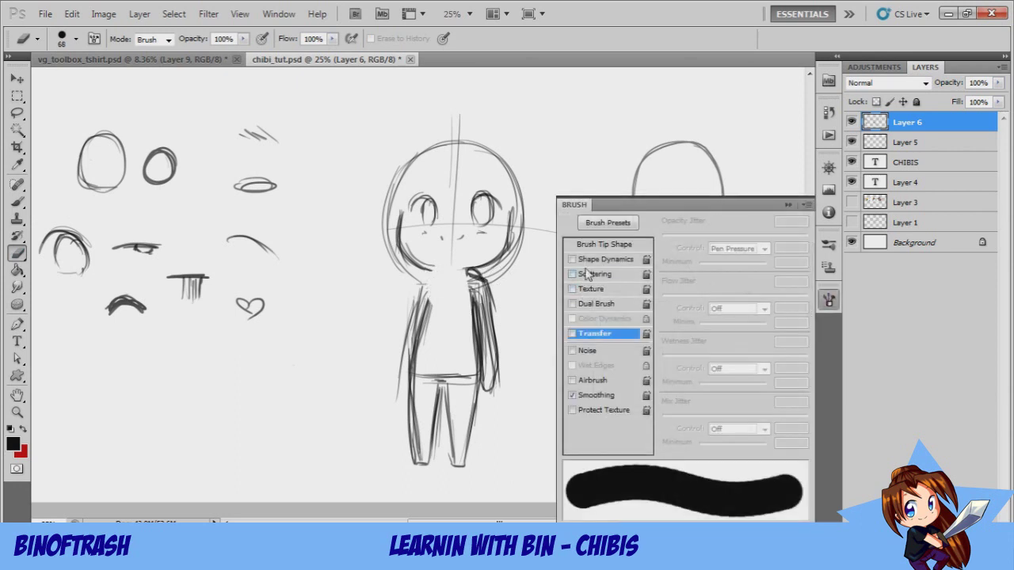
click(602, 259)
click(829, 300)
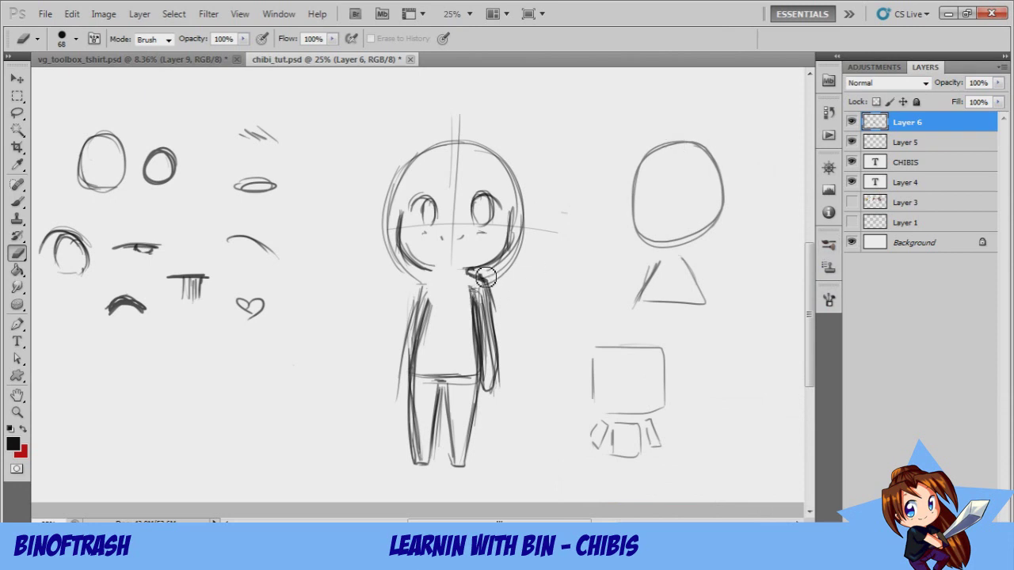
mouse_move(503, 291)
mouse_down()
mouse_move(518, 262)
mouse_move(498, 277)
mouse_move(514, 239)
mouse_move(511, 267)
mouse_move(550, 233)
mouse_up()
key(b)
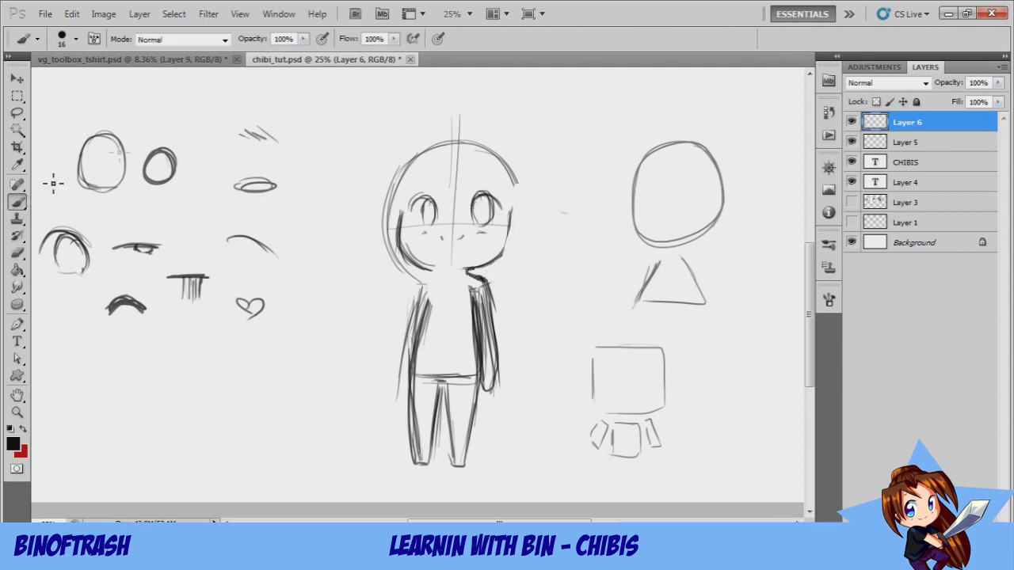
- Darken the jawline, shade the irises and add small eyebrows to the main face
mouse_move(514, 208)
mouse_down()
mouse_move(513, 254)
mouse_move(492, 271)
mouse_move(508, 257)
mouse_move(416, 267)
mouse_move(425, 272)
mouse_move(414, 260)
mouse_move(441, 271)
mouse_up()
mouse_move(424, 218)
mouse_down()
mouse_move(494, 226)
mouse_move(484, 203)
mouse_move(483, 227)
mouse_up()
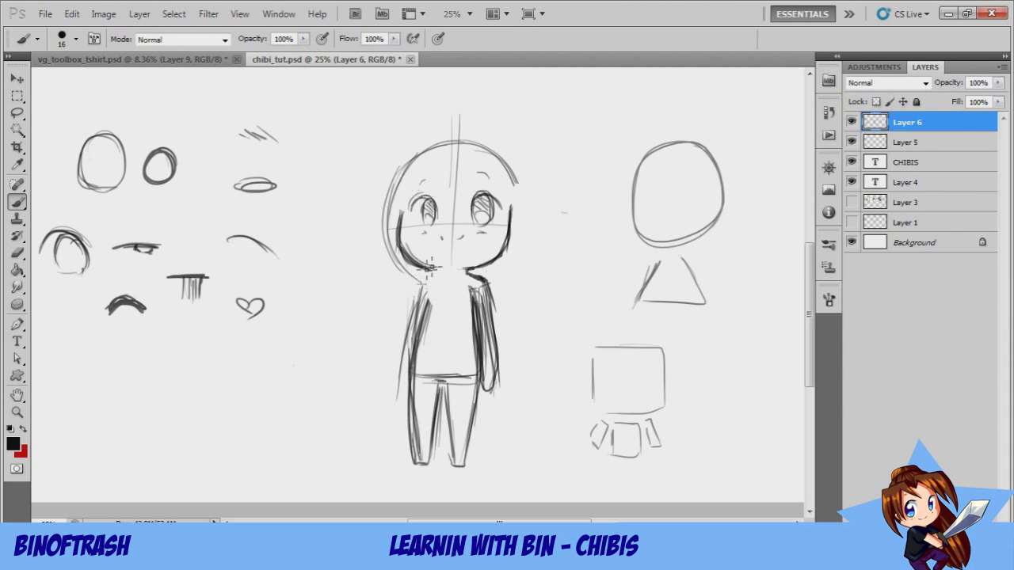
- Outline the second shoulder and arm, and erase the waistline and the overlapping strokes around the torso and arms
mouse_move(419, 298)
mouse_down()
mouse_move(402, 392)
mouse_move(419, 310)
mouse_move(430, 359)
mouse_move(433, 316)
mouse_move(460, 311)
mouse_move(479, 358)
mouse_up()
click(17, 253)
drag(489, 306, 492, 377)
mouse_move(499, 285)
mouse_down()
mouse_move(503, 412)
mouse_move(470, 367)
mouse_move(437, 373)
mouse_move(426, 414)
mouse_up()
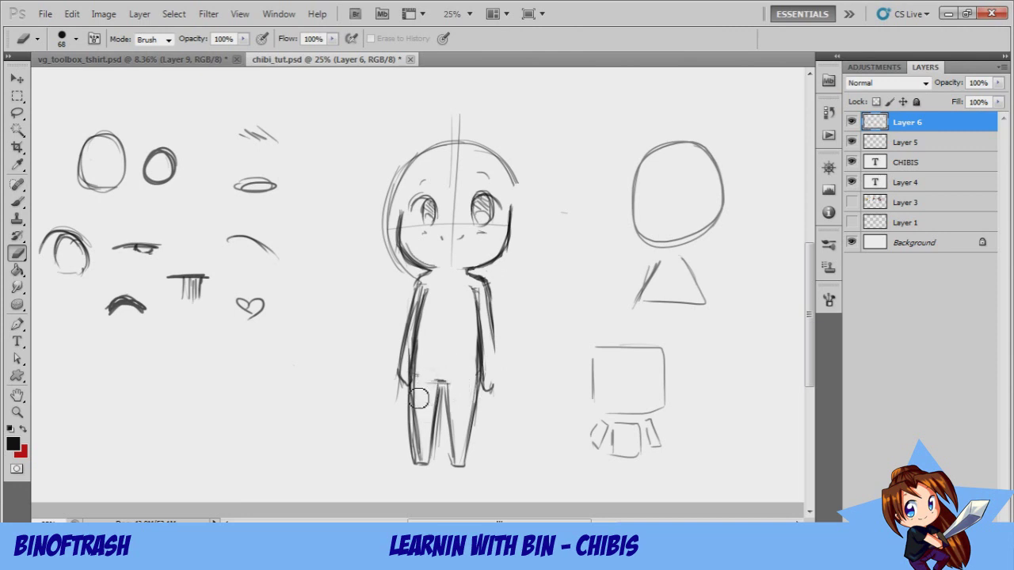
- Lasso the lower body and move it upward to shorten the torso
click(16, 115)
mouse_move(371, 451)
mouse_down()
mouse_move(358, 372)
mouse_move(497, 504)
mouse_move(370, 452)
mouse_up()
click(15, 79)
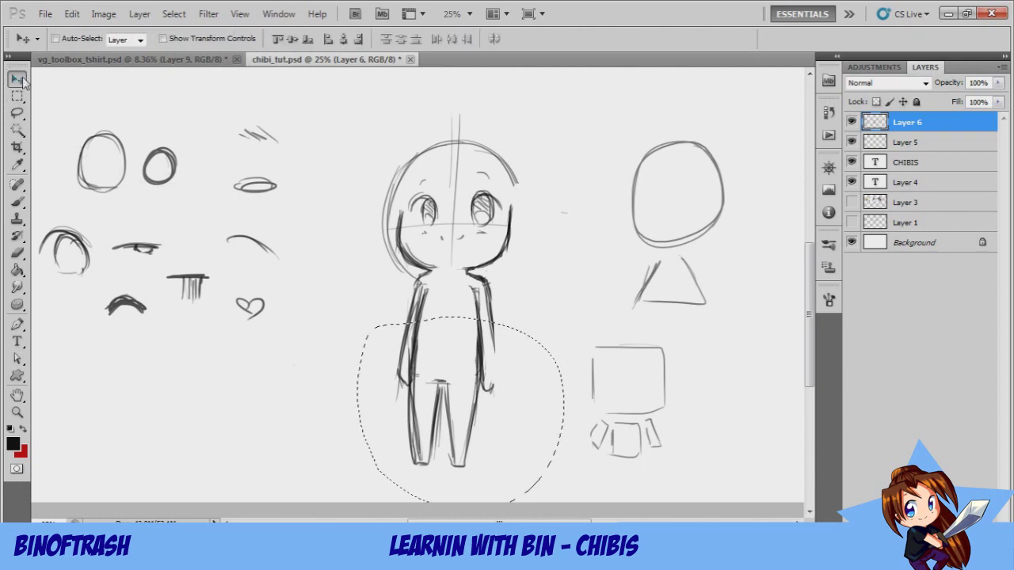
drag(475, 404, 479, 373)
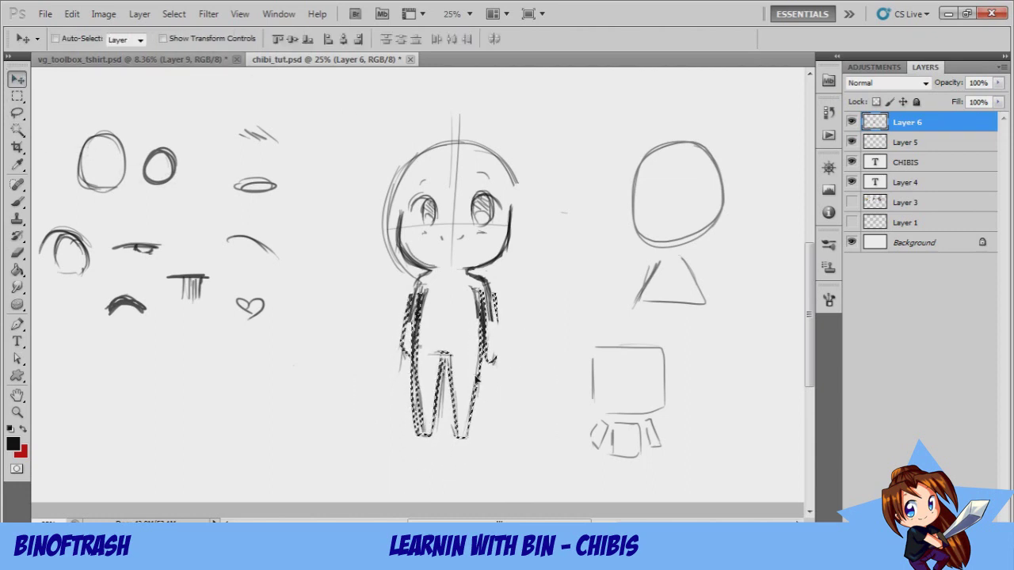
key(ctrl+d)
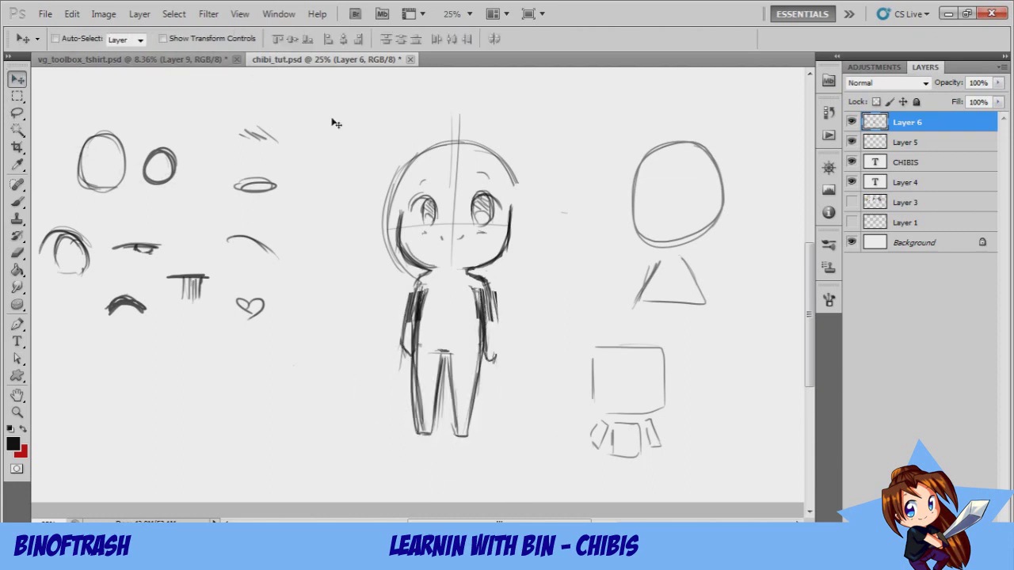
- Erase the doubled arm strokes and the outer head line beside the cheek, and redraw the missing arm line
click(17, 252)
mouse_move(501, 317)
mouse_down()
mouse_move(485, 301)
mouse_move(494, 336)
mouse_move(503, 329)
mouse_move(416, 313)
mouse_move(424, 305)
mouse_move(419, 333)
mouse_move(408, 313)
mouse_move(404, 327)
mouse_up()
mouse_move(393, 251)
mouse_down()
mouse_move(395, 217)
mouse_move(416, 278)
mouse_up()
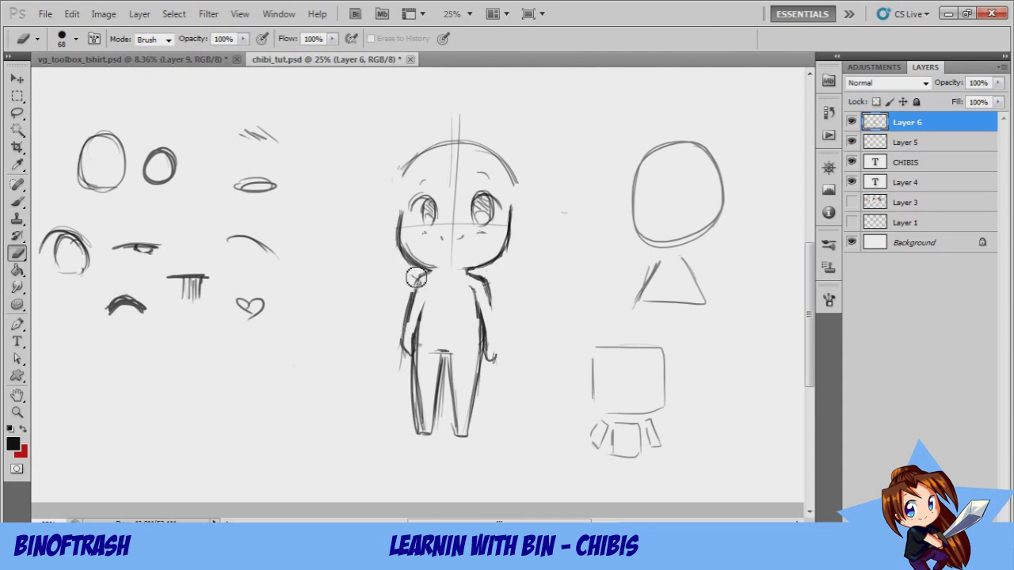
click(16, 201)
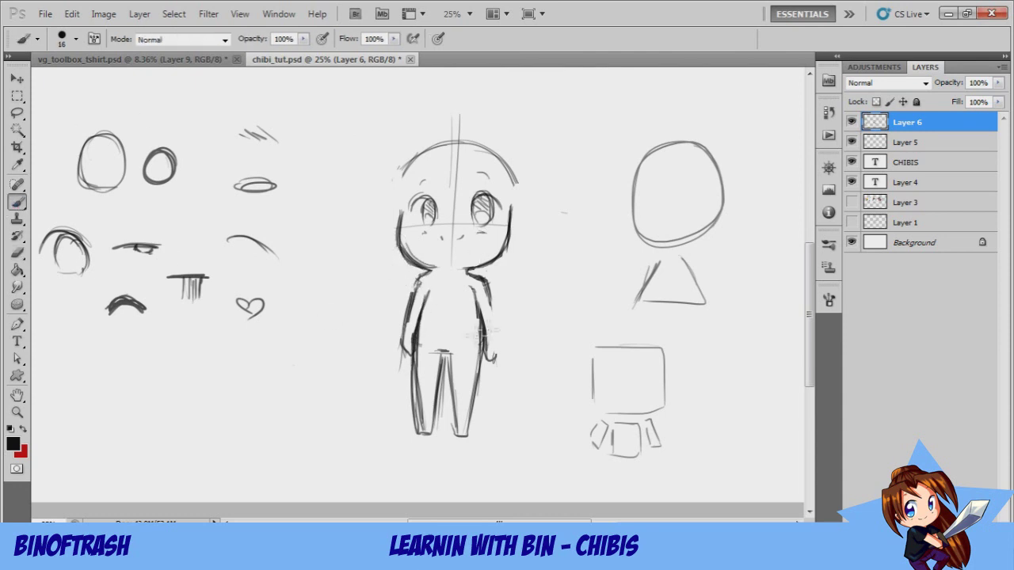
mouse_move(479, 317)
mouse_down()
mouse_move(482, 299)
mouse_move(501, 347)
mouse_move(493, 361)
mouse_move(490, 329)
mouse_up()
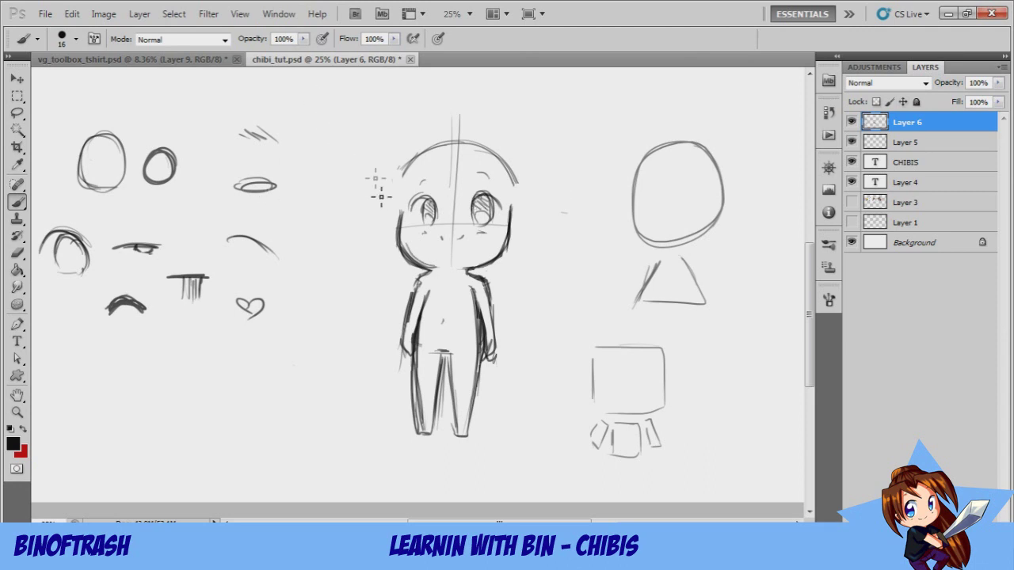
- Erase both hanging arms and draw one arm reaching diagonally outward from the shoulder
key(e)
mouse_move(400, 361)
mouse_down()
mouse_move(413, 314)
mouse_move(407, 425)
mouse_move(416, 438)
mouse_move(409, 340)
mouse_move(421, 453)
mouse_up()
mouse_move(462, 259)
mouse_down()
mouse_move(499, 332)
mouse_move(491, 374)
mouse_move(496, 326)
mouse_up()
key(b)
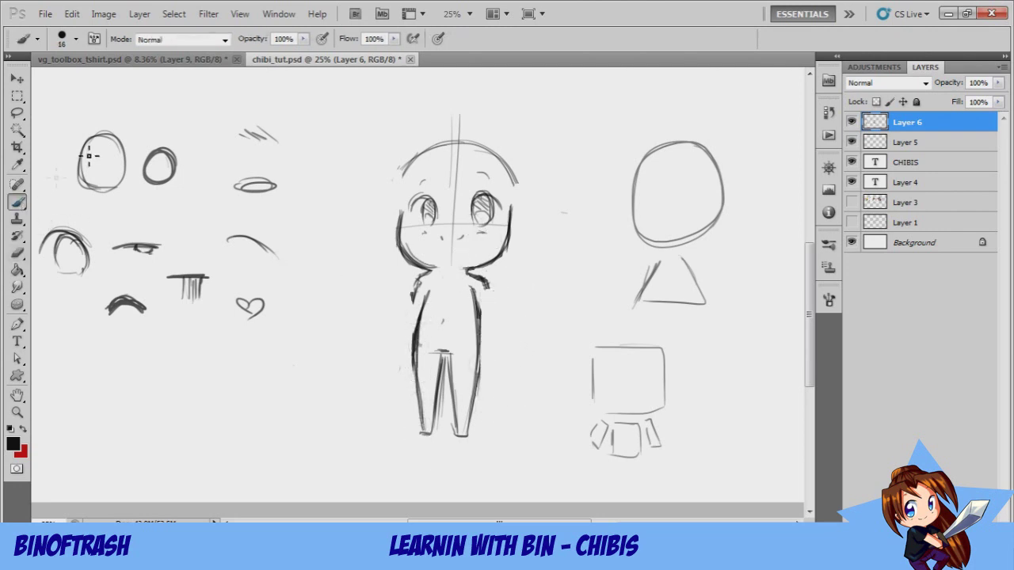
mouse_move(487, 284)
mouse_down()
mouse_move(532, 333)
mouse_move(515, 321)
mouse_move(511, 338)
mouse_up()
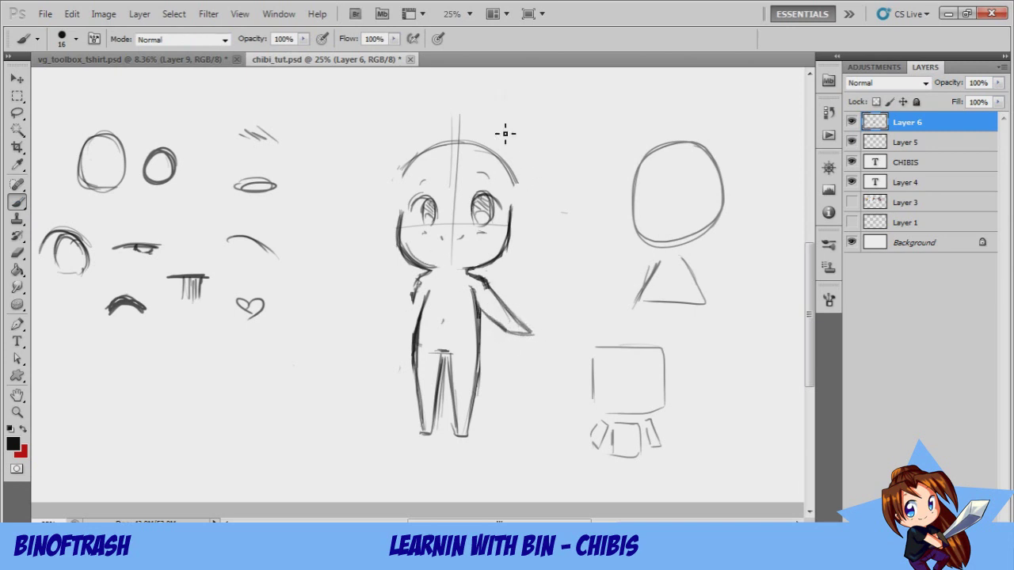
- Sketch small sample shapes beside the figure: a pointed mitt, a zigzag edge, a rounded U curve and a heart-like form
drag(579, 106, 569, 122)
mouse_move(563, 116)
mouse_down()
mouse_move(531, 102)
mouse_move(543, 84)
mouse_up()
drag(574, 165, 585, 182)
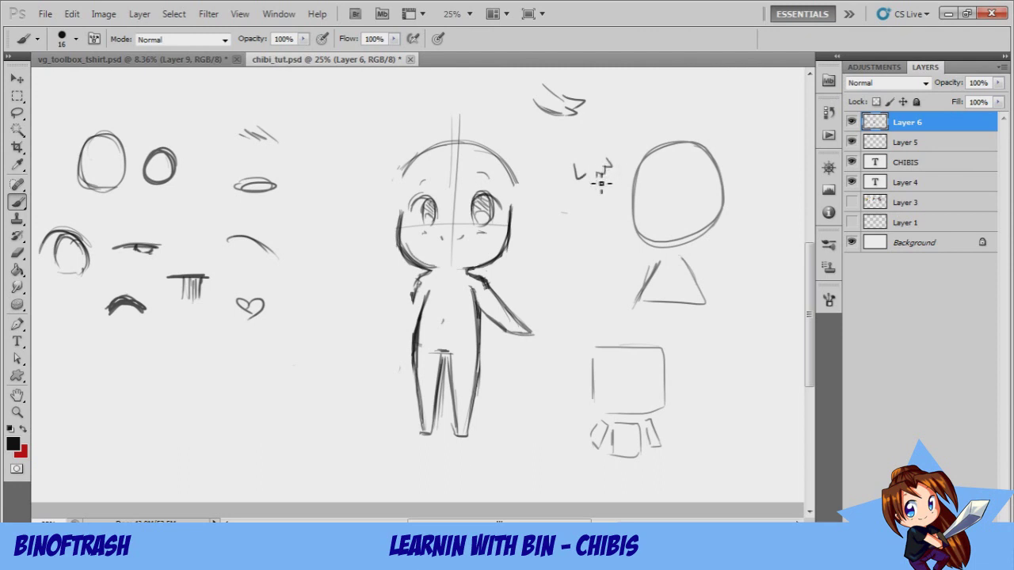
drag(610, 163, 570, 171)
mouse_move(602, 251)
mouse_down()
mouse_move(596, 215)
mouse_move(567, 235)
mouse_move(587, 254)
mouse_move(602, 218)
mouse_move(573, 255)
mouse_move(569, 247)
mouse_move(610, 290)
mouse_move(584, 299)
mouse_up()
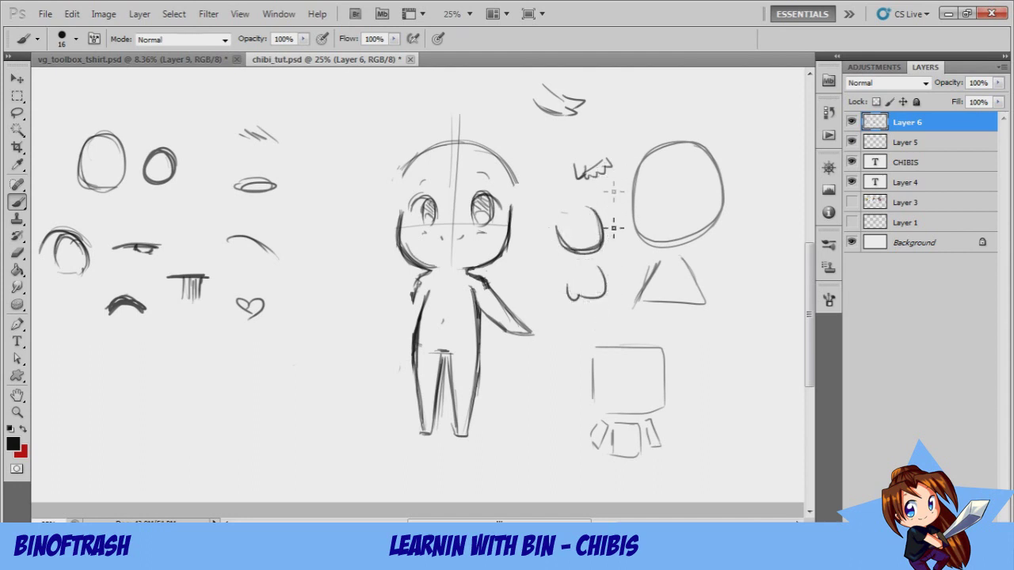
drag(571, 287, 597, 264)
- Draw the figure's other arm bent at the elbow with the hand resting on the hip
drag(426, 277, 395, 322)
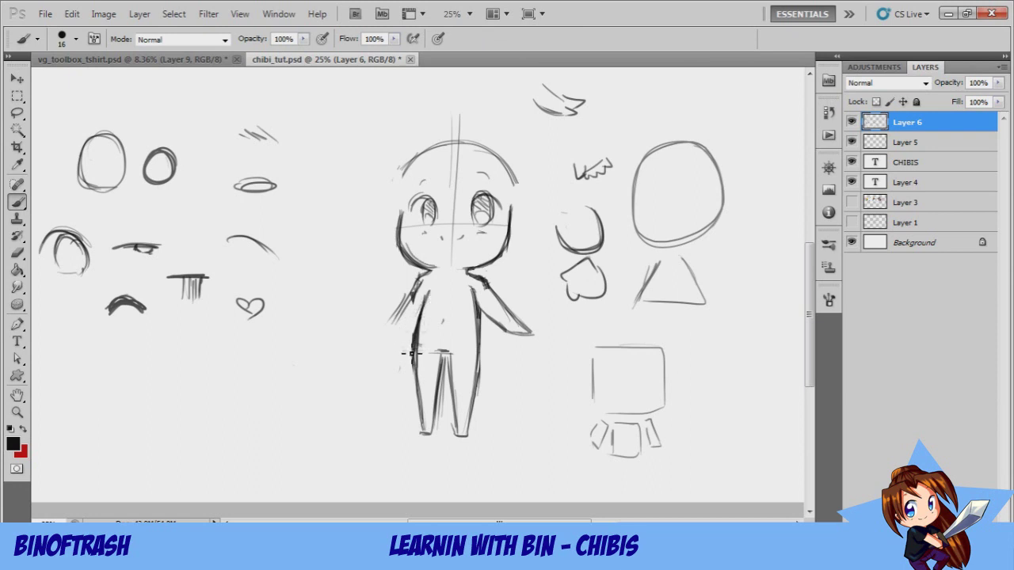
mouse_move(419, 282)
mouse_down()
mouse_move(411, 354)
mouse_move(401, 321)
mouse_up()
mouse_move(422, 279)
mouse_down()
mouse_move(393, 324)
mouse_move(406, 346)
mouse_up()
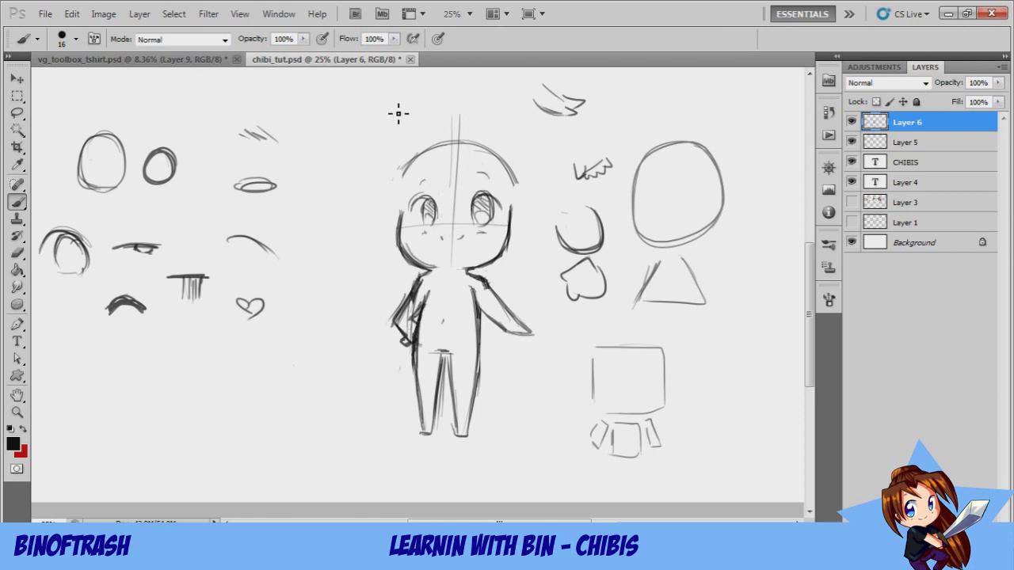
- Erase the vertical and horizontal guide lines crossing the figure's face
click(17, 253)
mouse_move(452, 210)
mouse_down()
mouse_move(453, 179)
mouse_move(453, 262)
mouse_up()
mouse_move(450, 226)
mouse_down()
mouse_move(508, 230)
mouse_move(414, 232)
mouse_up()
- Draw pointed bangs across the forehead and hair strands running down the sides of the face
click(17, 201)
drag(468, 163, 446, 219)
drag(432, 173, 446, 221)
mouse_move(470, 162)
mouse_down()
mouse_move(507, 219)
mouse_move(513, 182)
mouse_up()
drag(435, 176, 407, 262)
drag(406, 200, 400, 254)
drag(426, 170, 404, 257)
drag(403, 187, 391, 231)
drag(432, 167, 406, 258)
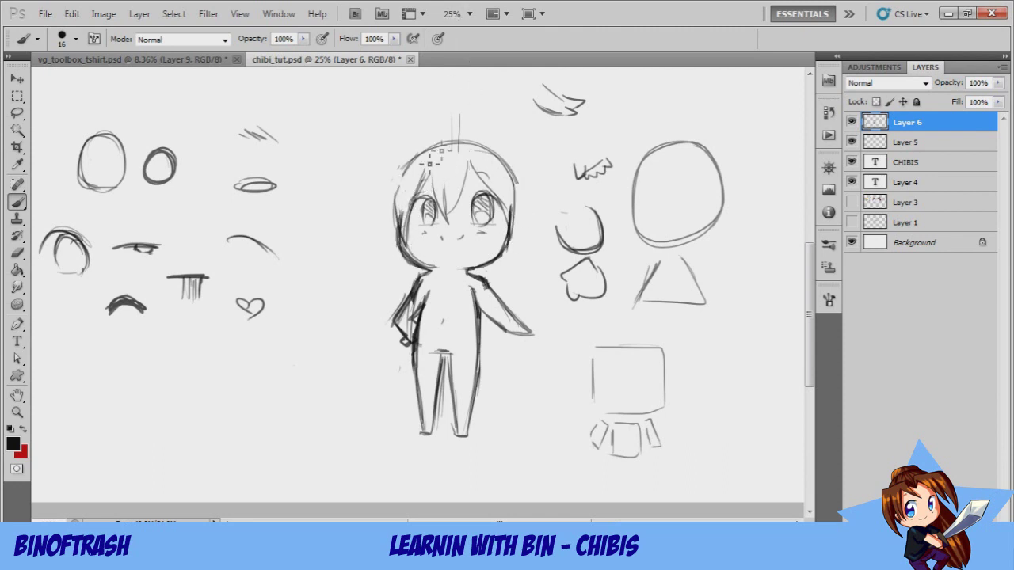
- Add the outer hair with flicked-out ends, a curled tuft on top of the head, and ear lines
mouse_move(435, 140)
mouse_down()
mouse_move(460, 116)
mouse_move(457, 148)
mouse_move(395, 191)
mouse_move(378, 249)
mouse_move(362, 235)
mouse_move(418, 277)
mouse_up()
mouse_move(486, 154)
mouse_down()
mouse_move(546, 250)
mouse_move(544, 268)
mouse_up()
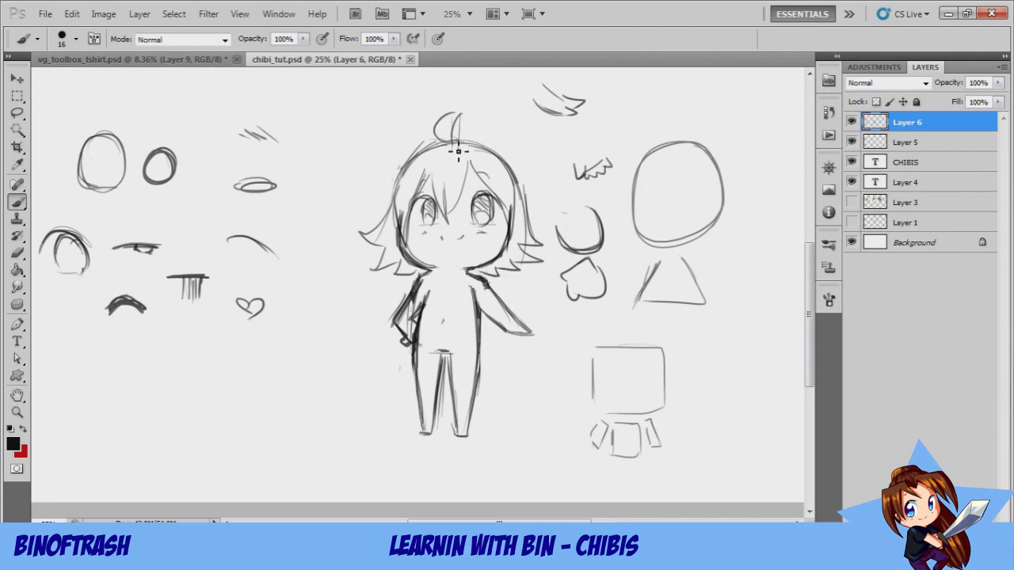
drag(513, 217, 512, 237)
drag(400, 216, 403, 236)
- Draw short sleeve edges at the figure's shoulders and sketch an enlarged sleeve-and-arm sample below the heart
drag(471, 276, 500, 291)
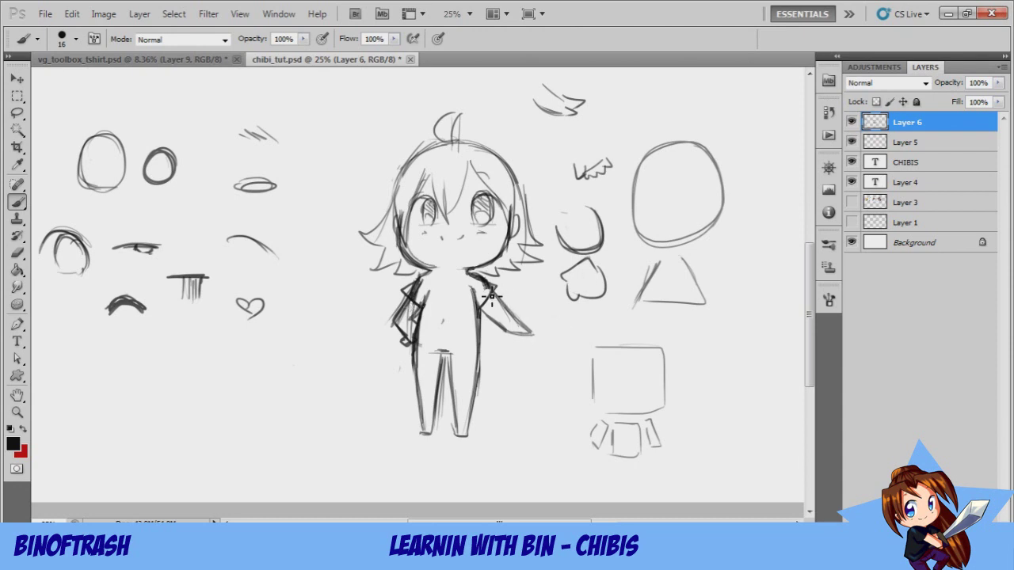
mouse_move(224, 337)
mouse_down()
mouse_move(252, 362)
mouse_move(295, 446)
mouse_up()
drag(203, 381, 239, 423)
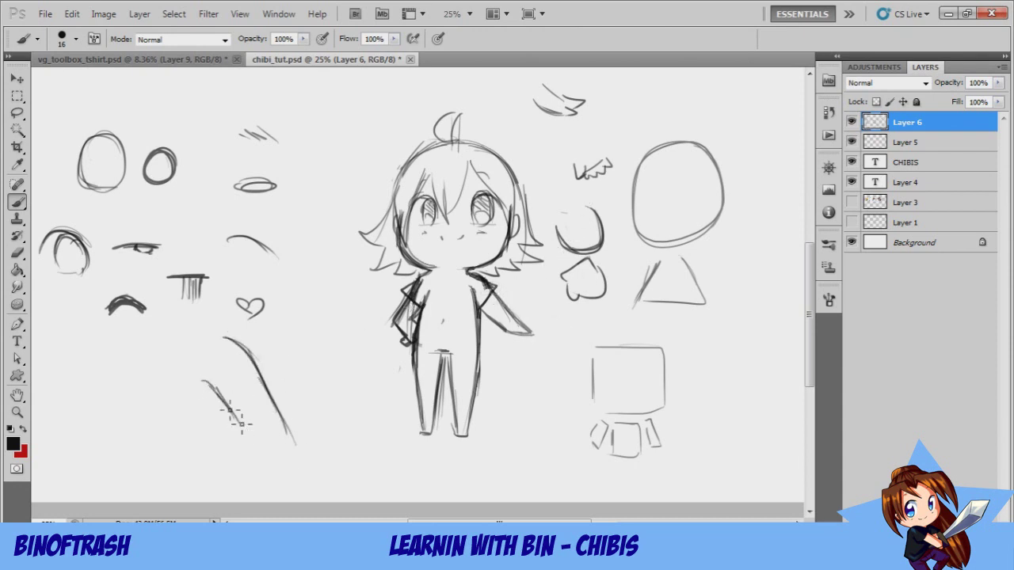
drag(217, 333, 252, 357)
mouse_move(261, 393)
mouse_down()
mouse_move(224, 403)
mouse_move(261, 385)
mouse_up()
mouse_move(223, 333)
mouse_down()
mouse_move(277, 372)
mouse_move(253, 402)
mouse_move(244, 392)
mouse_move(222, 404)
mouse_up()
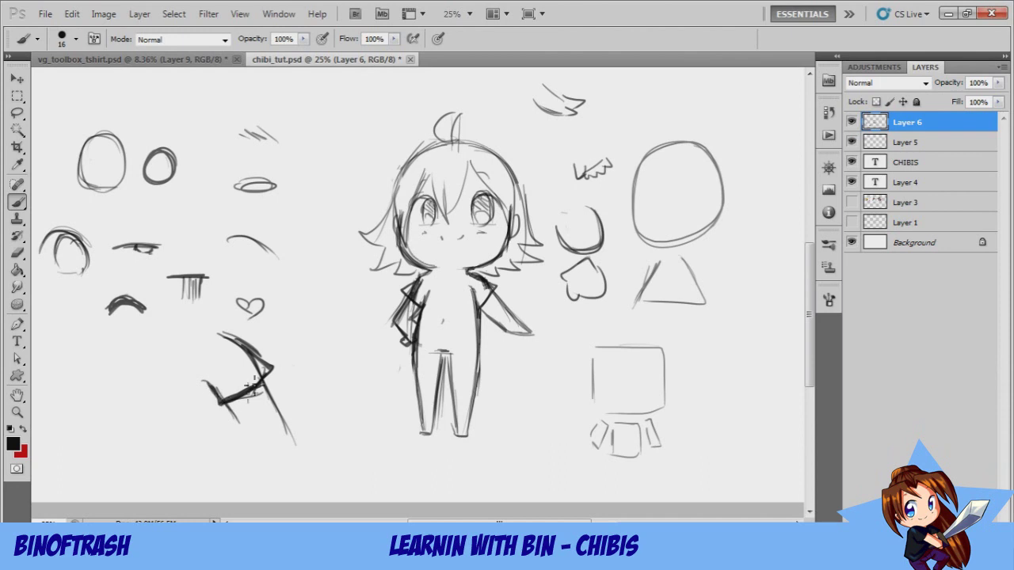
- Finish the cuff of the enlarged sleeve sample and draw a round neckline and curved shirt hem on the figure
drag(272, 369, 263, 400)
mouse_move(472, 278)
mouse_down()
mouse_move(438, 277)
mouse_move(478, 272)
mouse_move(428, 294)
mouse_up()
drag(483, 337, 421, 342)
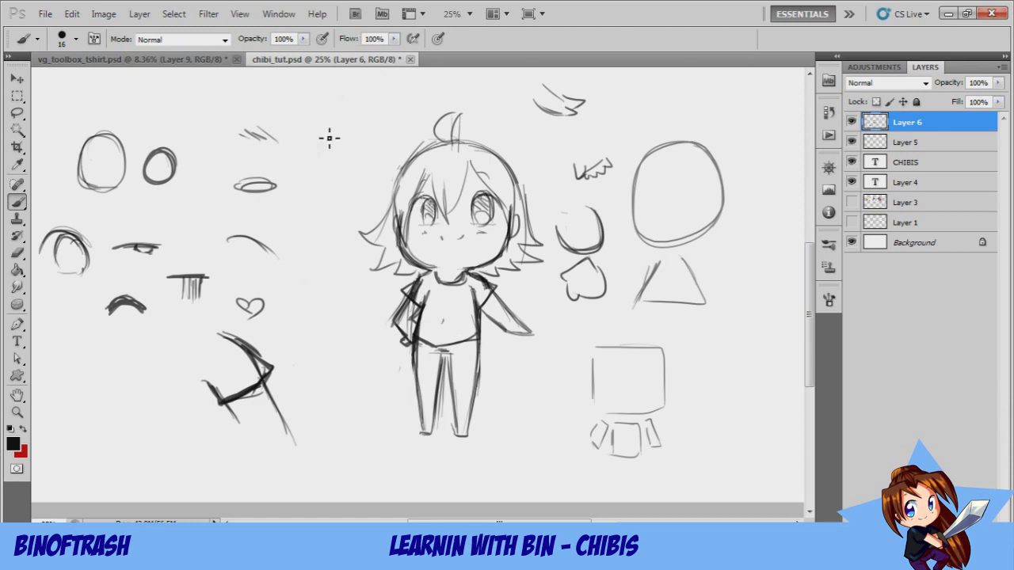
- Sketch two angular V-shaped line samples and one smooth downward curve in the empty area beside the figure's head
mouse_move(282, 102)
mouse_down()
mouse_move(324, 119)
mouse_move(373, 104)
mouse_move(311, 122)
mouse_move(285, 102)
mouse_move(316, 123)
mouse_move(288, 113)
mouse_move(317, 121)
mouse_move(328, 111)
mouse_move(294, 121)
mouse_up()
drag(214, 113, 179, 92)
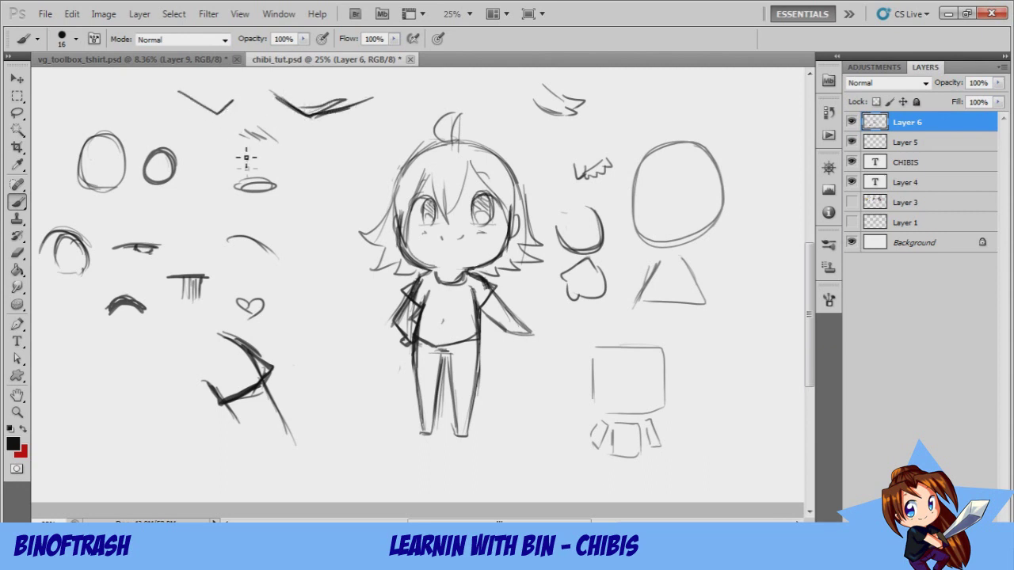
mouse_move(290, 162)
mouse_down()
mouse_move(339, 183)
mouse_move(401, 153)
mouse_move(364, 177)
mouse_move(321, 179)
mouse_move(333, 174)
mouse_move(291, 165)
mouse_up()
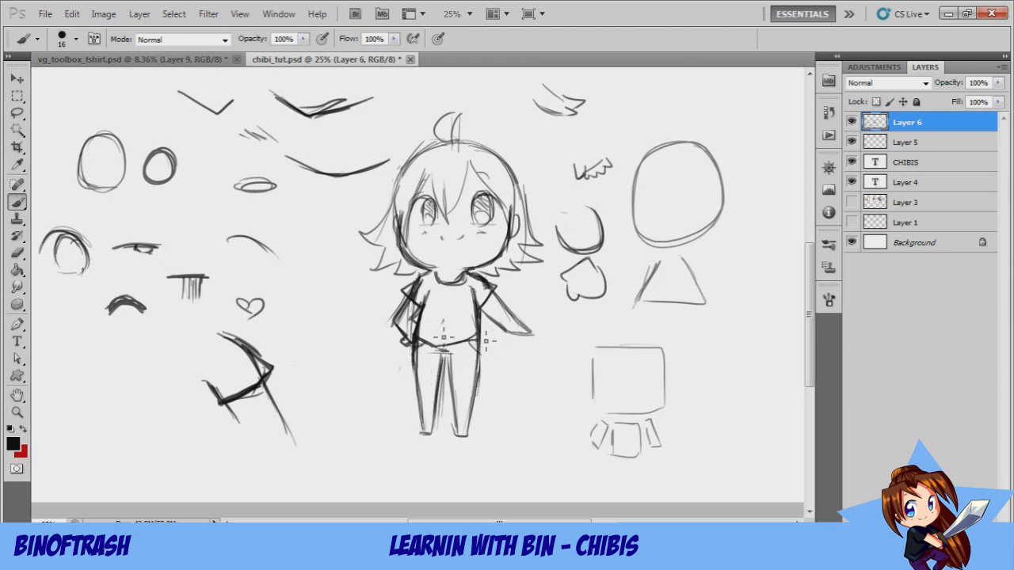
- Draw trousers over the figure's legs, with outer leg lines, cuffs above the feet and a darker crotch line
drag(478, 402, 471, 426)
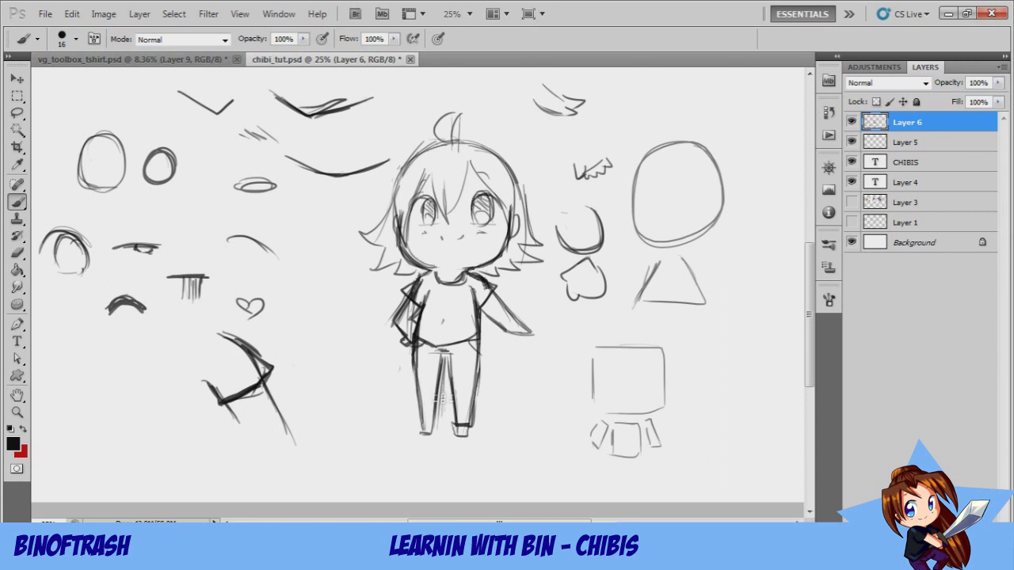
drag(416, 374, 420, 425)
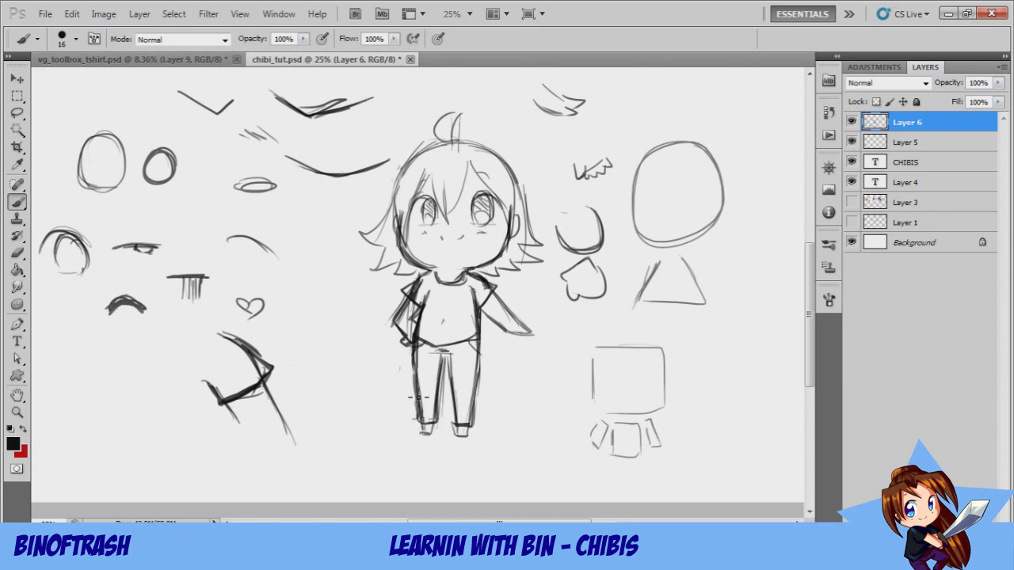
mouse_move(455, 351)
mouse_down()
mouse_move(427, 351)
mouse_move(461, 352)
mouse_up()
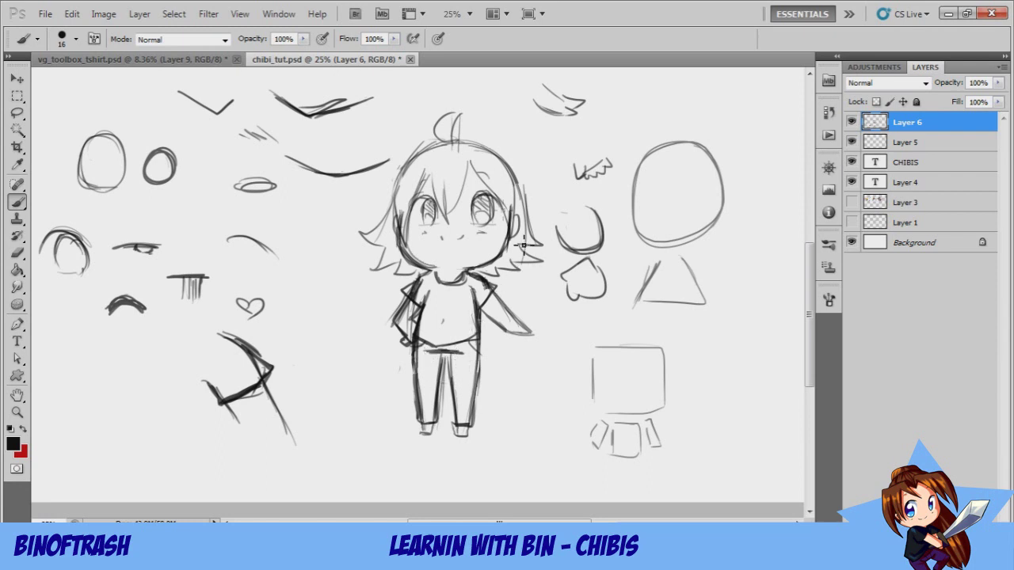